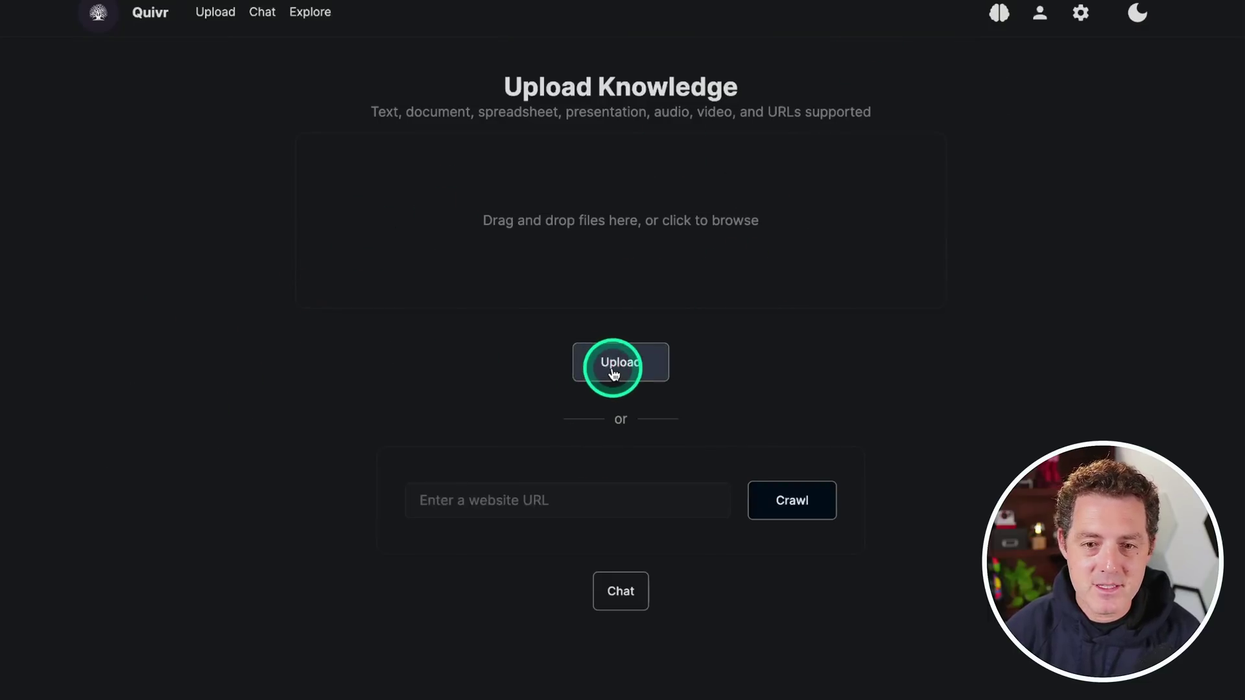
Check the details of constitution.pdf in the Explore list of uploaded files
left_click(311, 13)
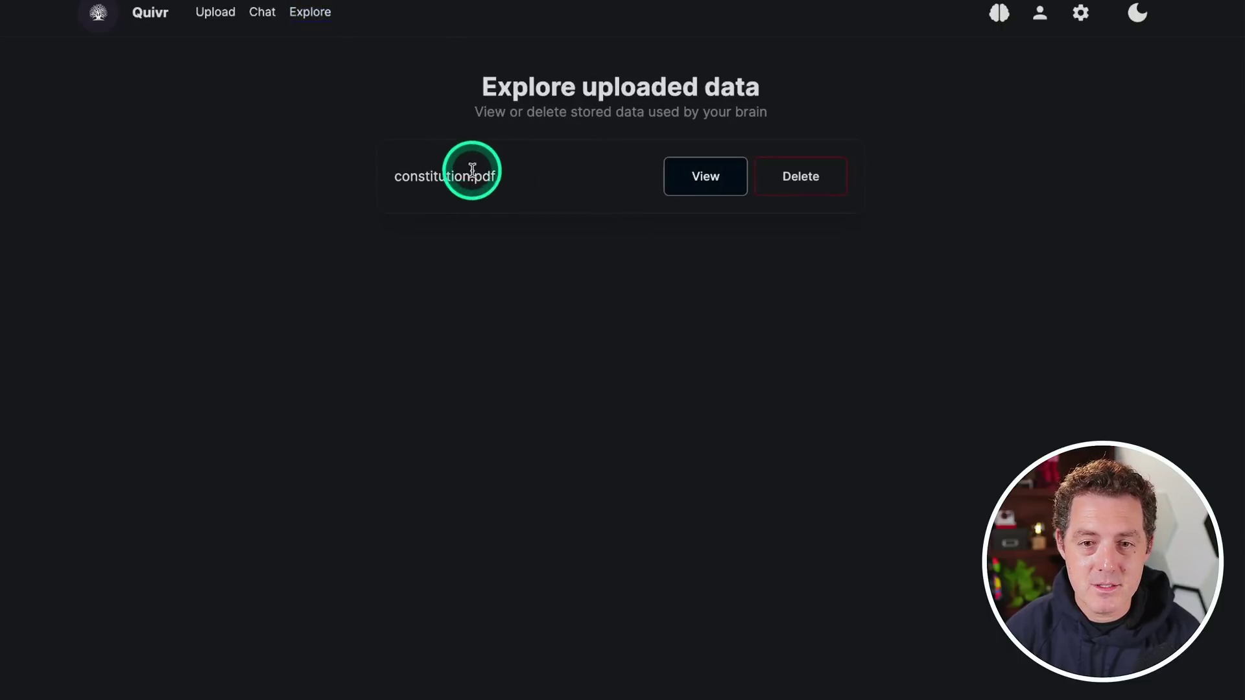
left_click(704, 187)
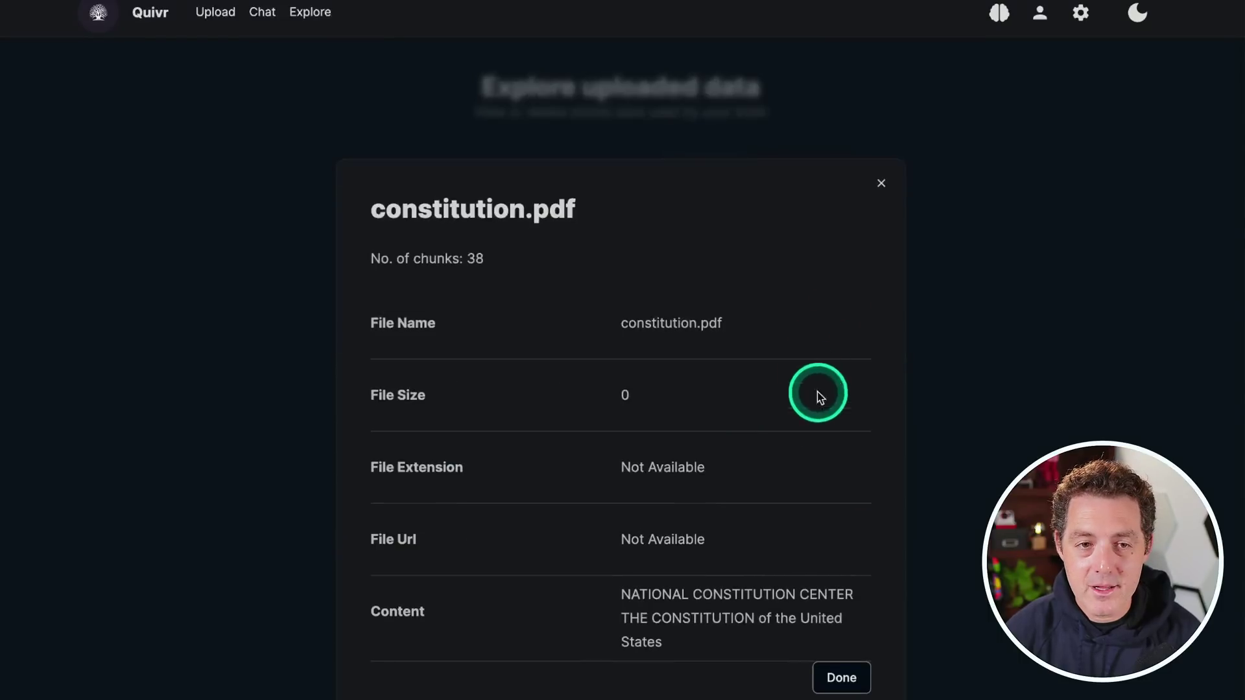
key("Escape")
Ask the brain 'what is this document about?' in the Chat
left_click(268, 17)
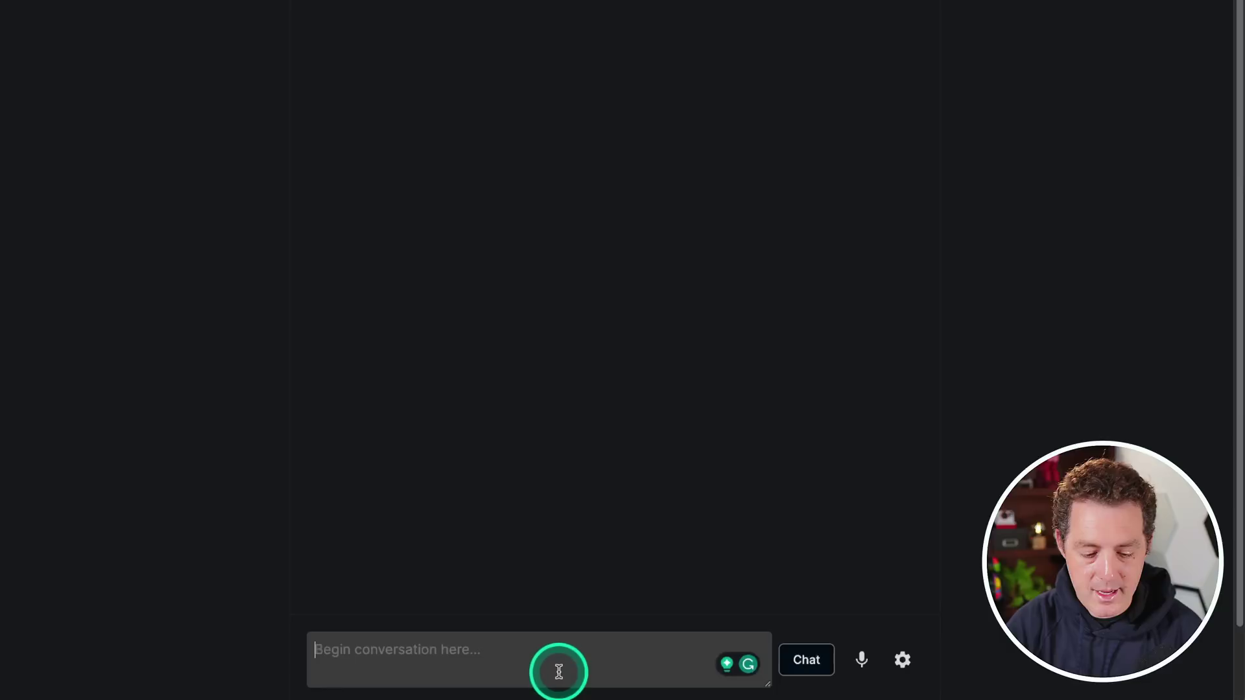
left_click(556, 670)
type("what is this docum")
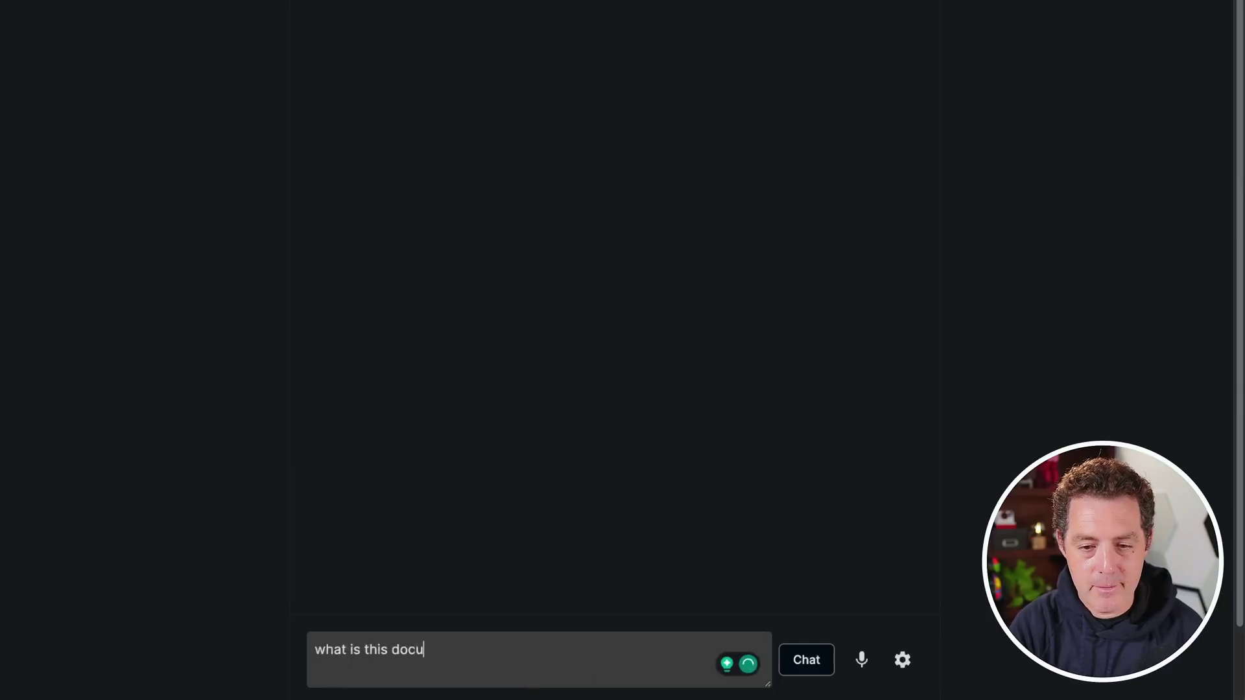
type("ent about?")
key("Return")
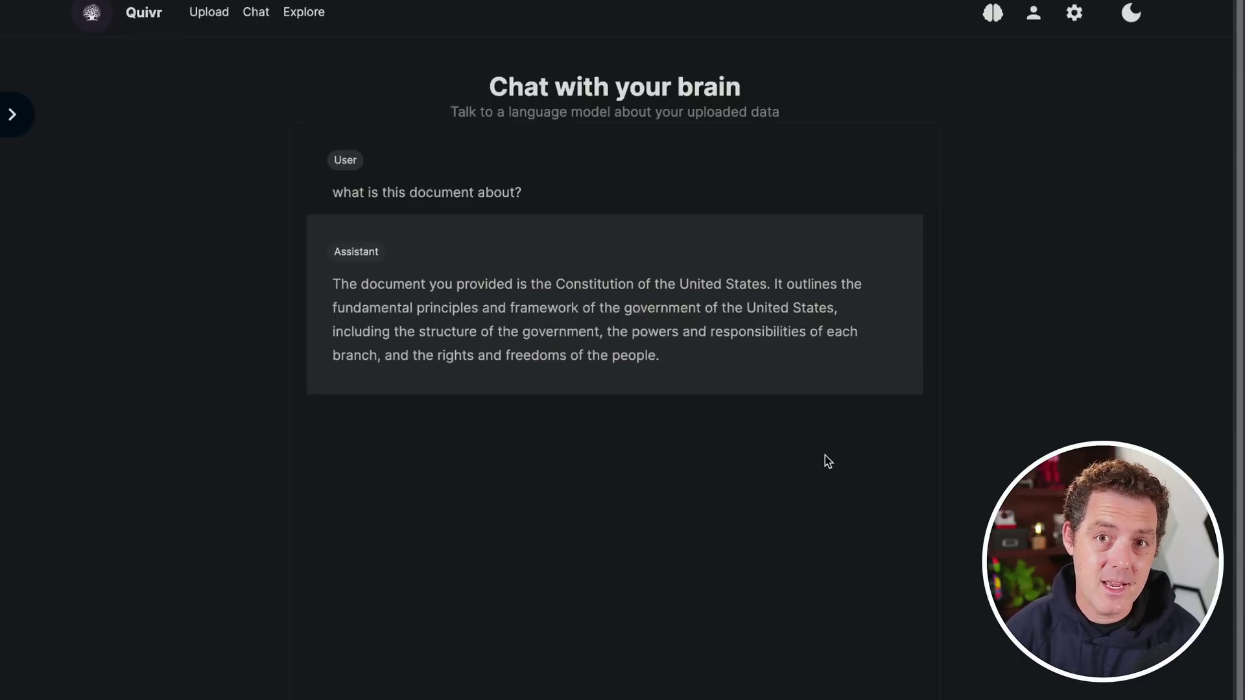
Return to Explore to see constitution.pdf listed as the brain's stored file
left_click(303, 12)
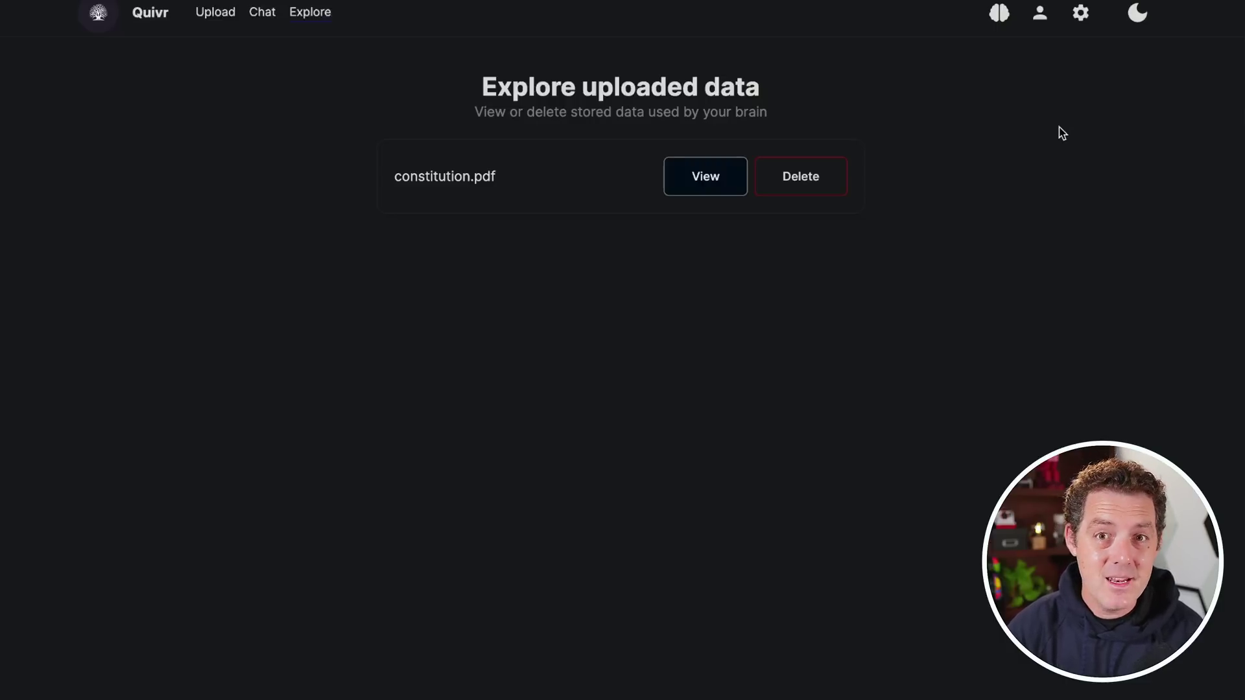
Keep model gpt-3.5-turbo-0613 and temperature 0, raise tokens to 1504, then open Quivr's GitHub page
left_click(1081, 19)
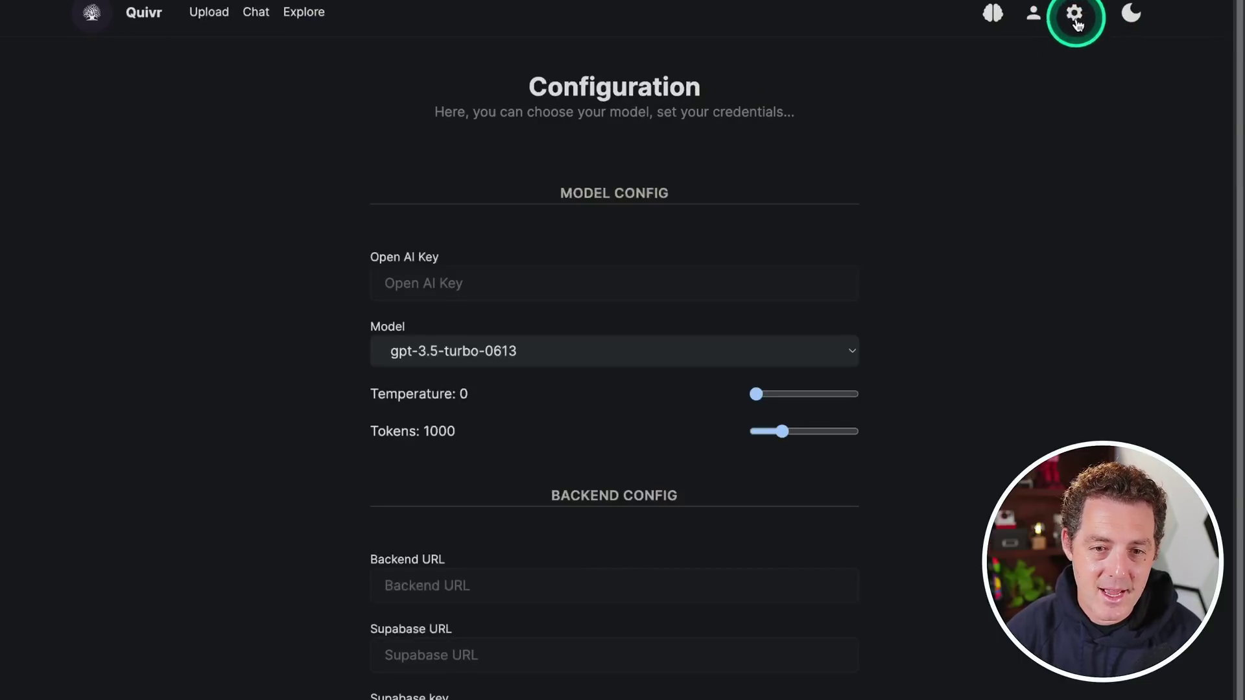
left_click(527, 357)
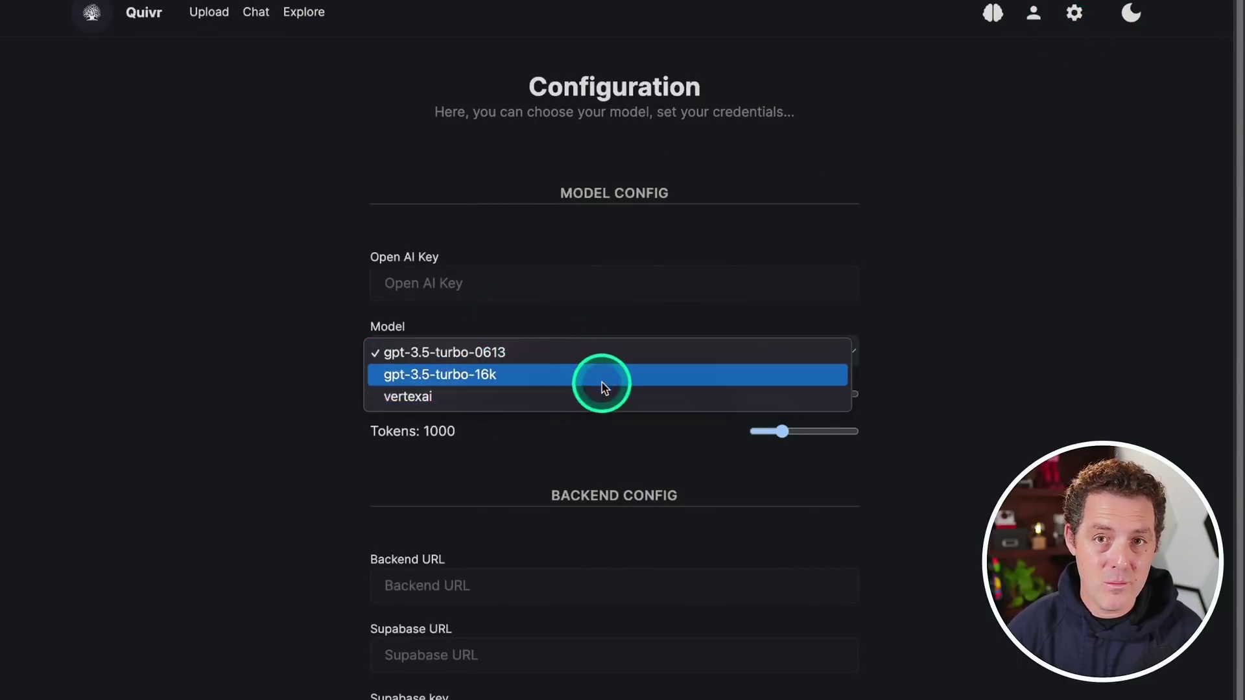
left_click(976, 338)
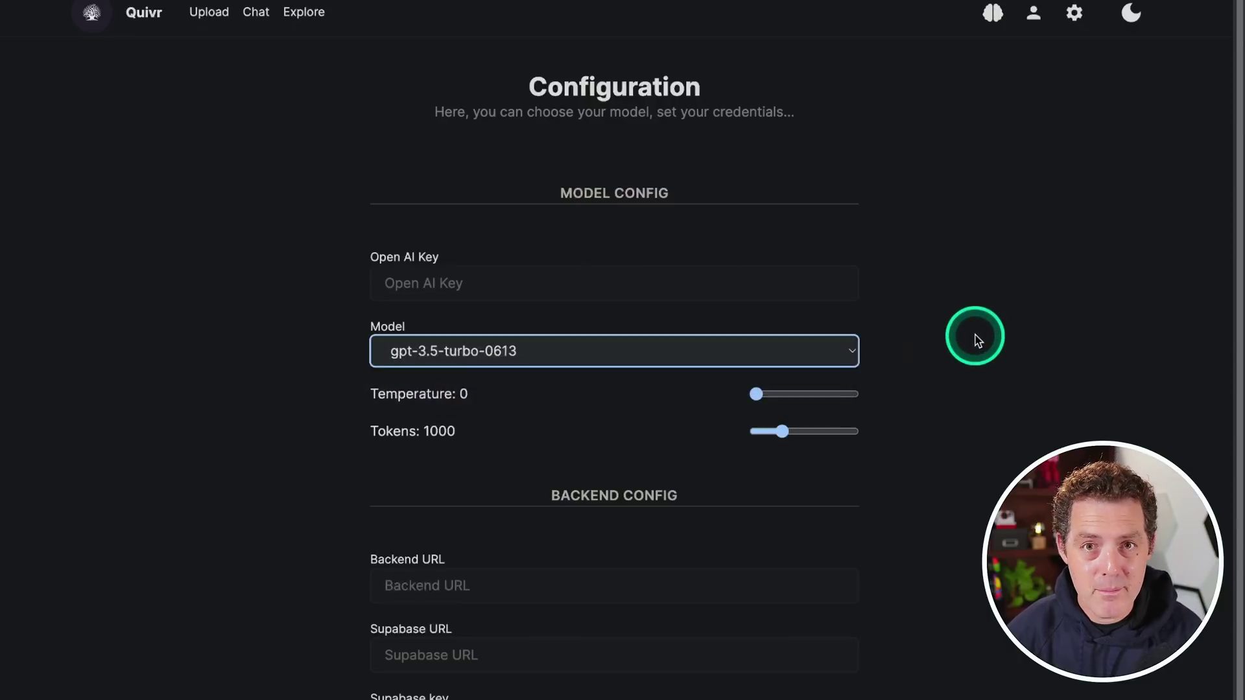
mouse_move(756, 394)
left_mouse_down()
mouse_move(809, 394)
mouse_move(736, 394)
left_mouse_up()
mouse_move(784, 438)
left_mouse_down()
mouse_move(866, 434)
mouse_move(803, 434)
left_mouse_up()
scroll(611, 575, "down", 7)
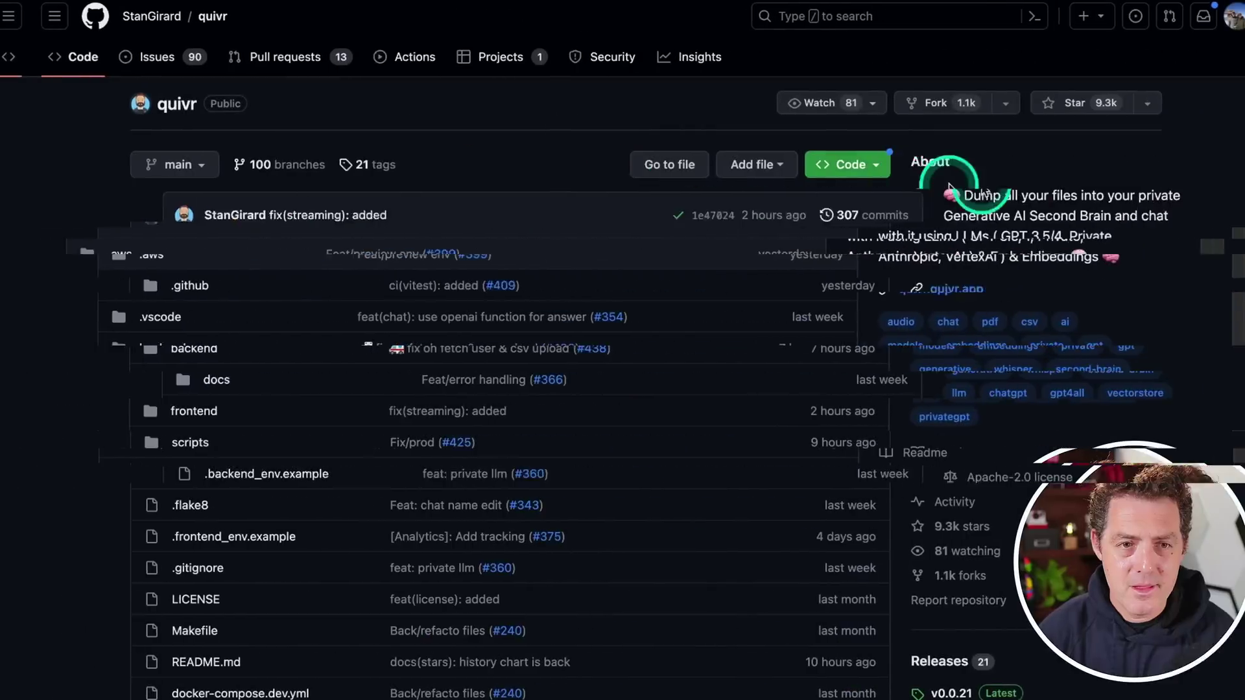
left_click(931, 202)
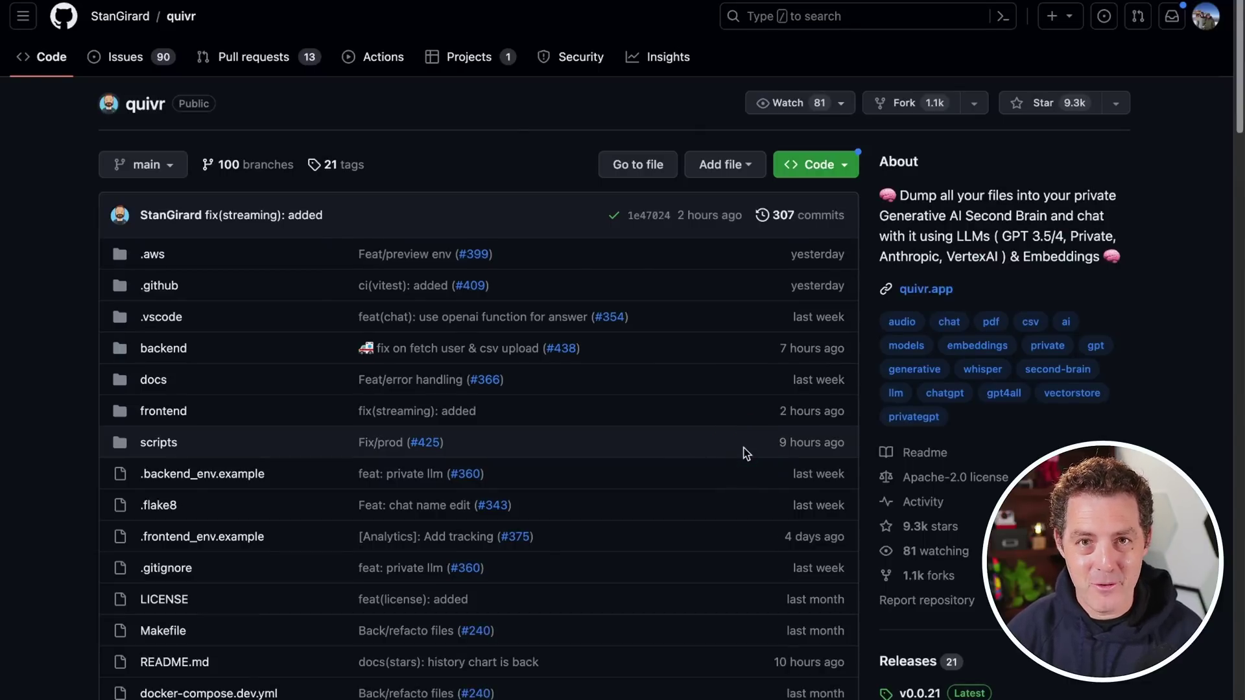
scroll(739, 445, "down", 3)
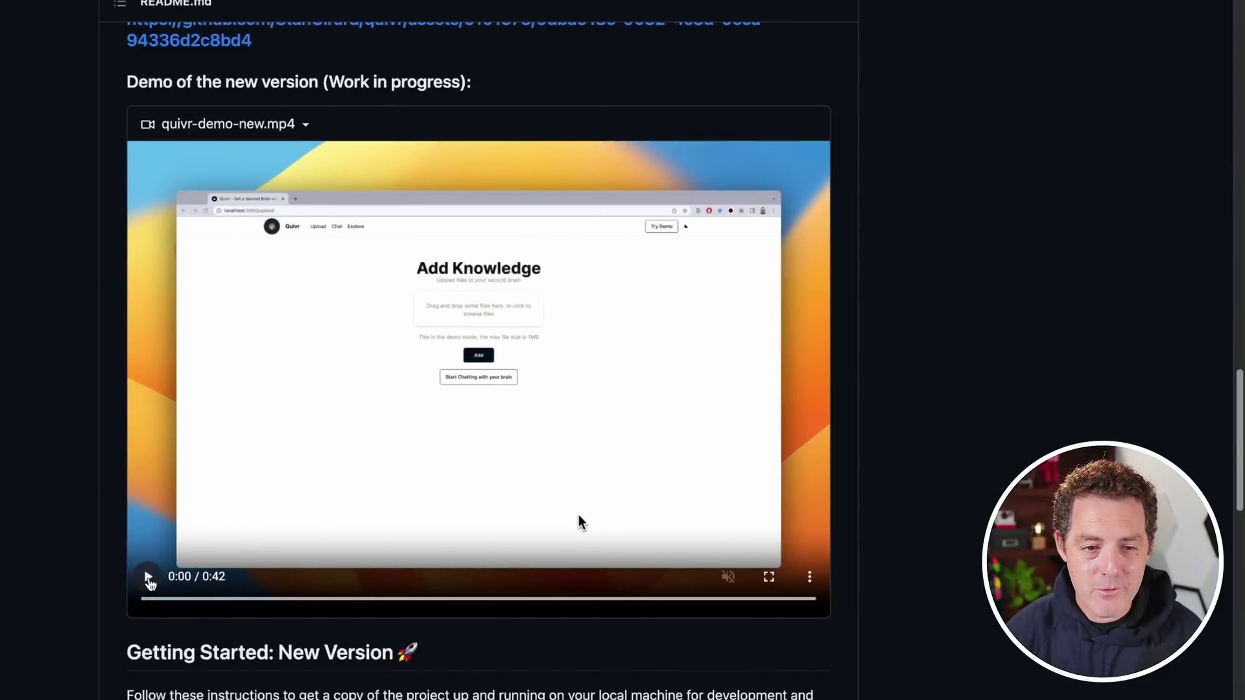
left_click(149, 581)
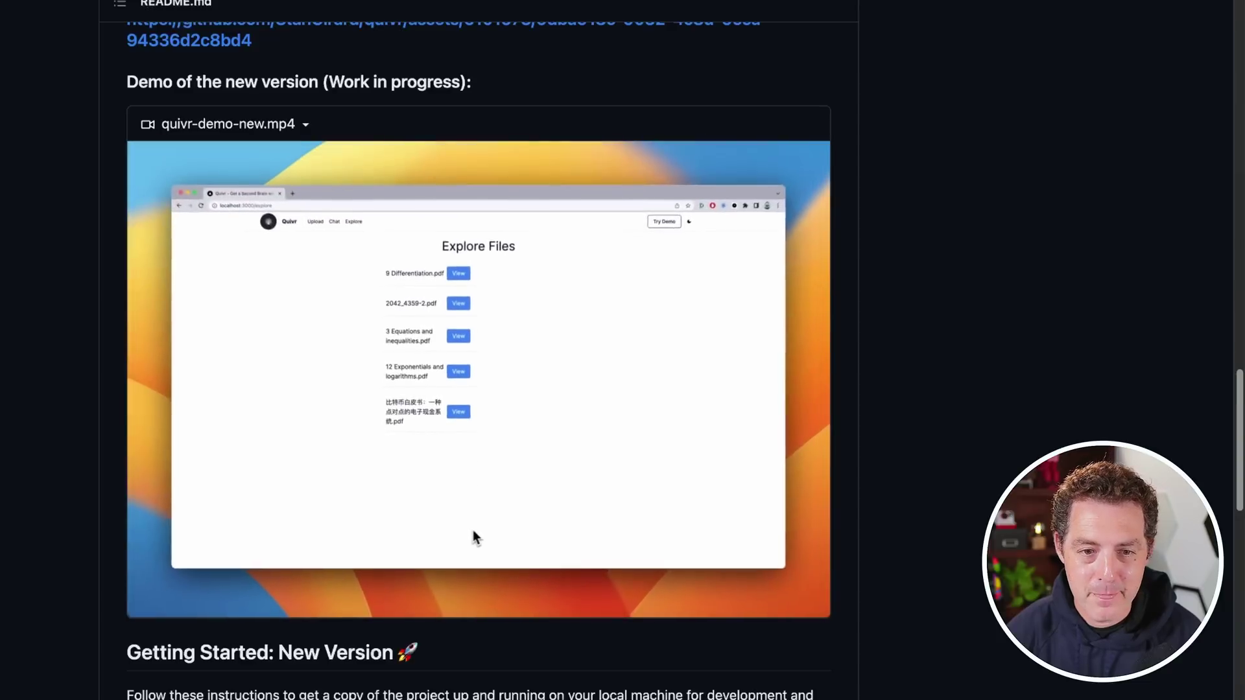
scroll(853, 590, "down", 8)
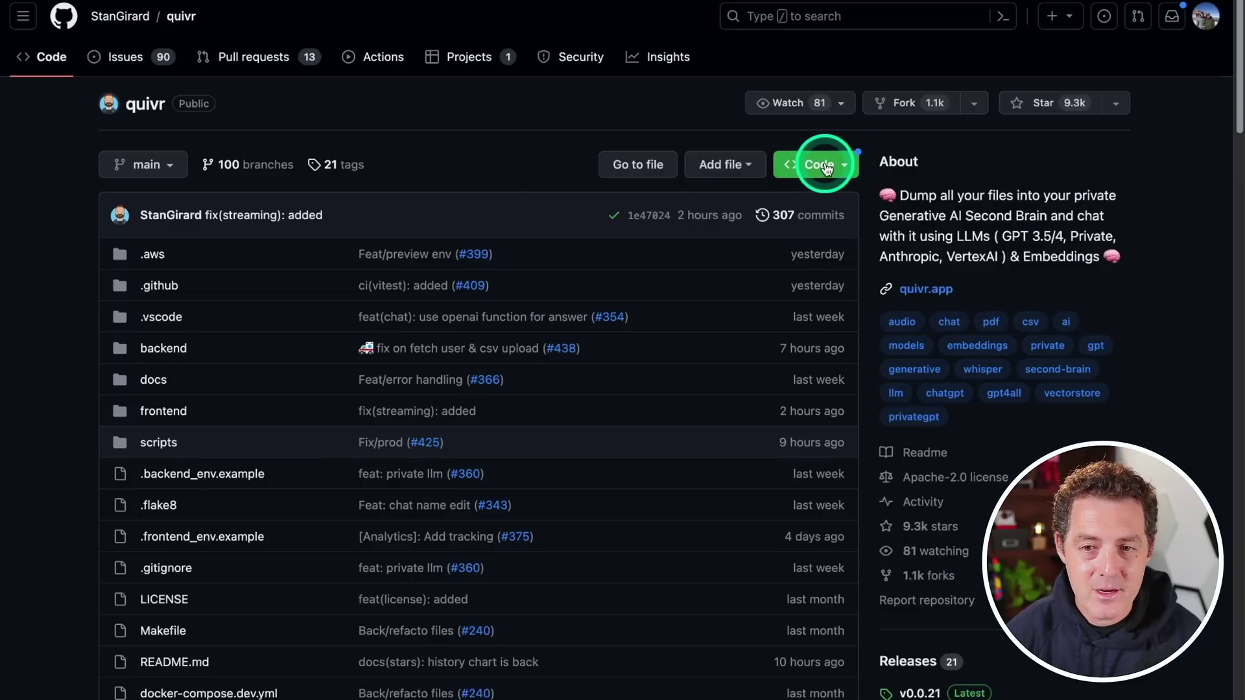
Copy the quivr repository's HTTPS clone URL from the green Code menu
left_click(826, 168)
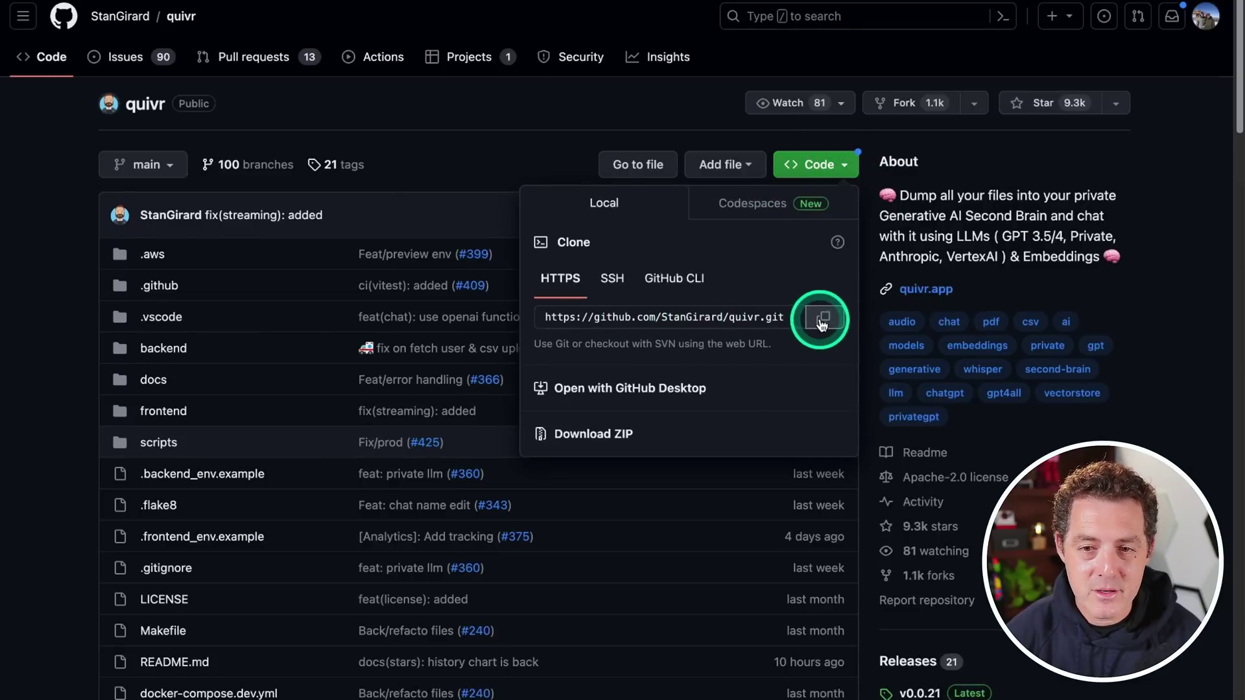
left_click(823, 320)
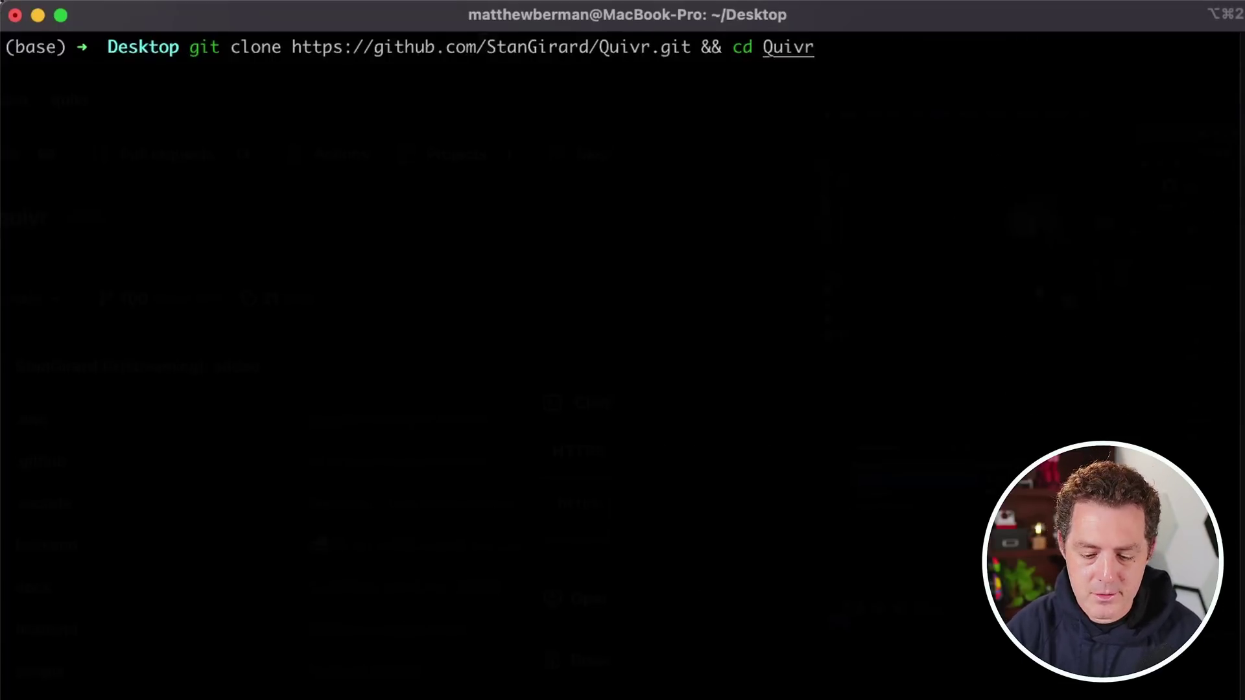
key("Return")
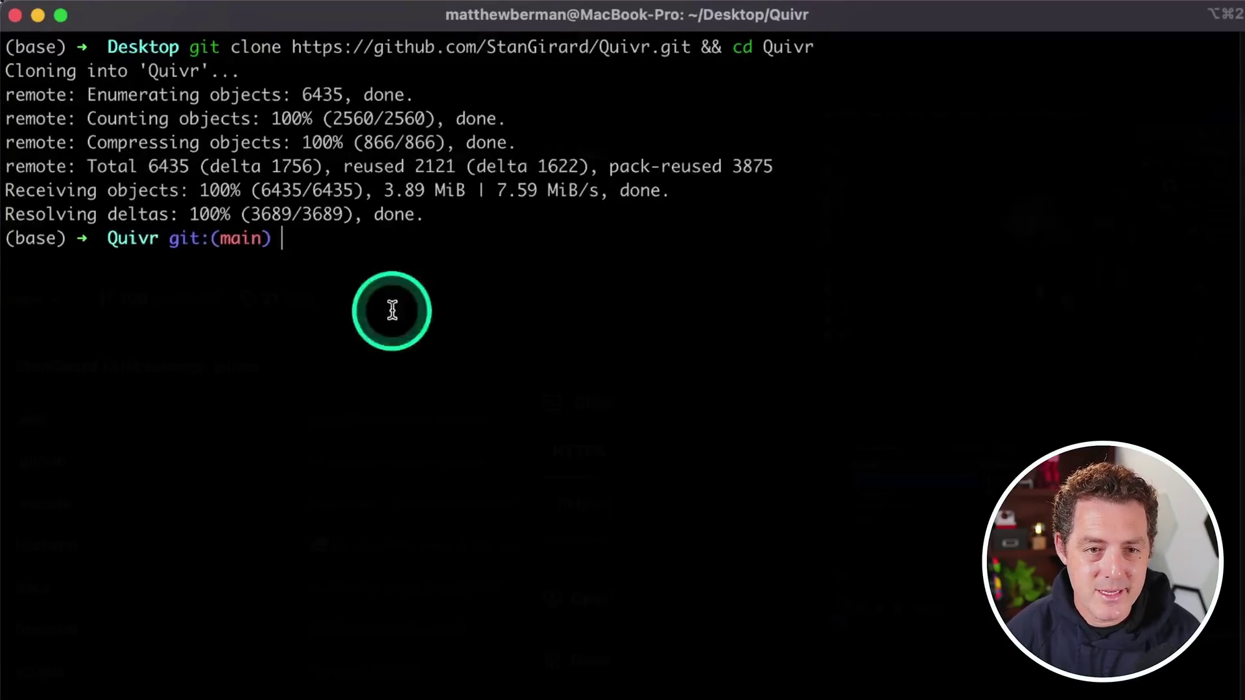
left_click_drag(105, 255, 147, 255)
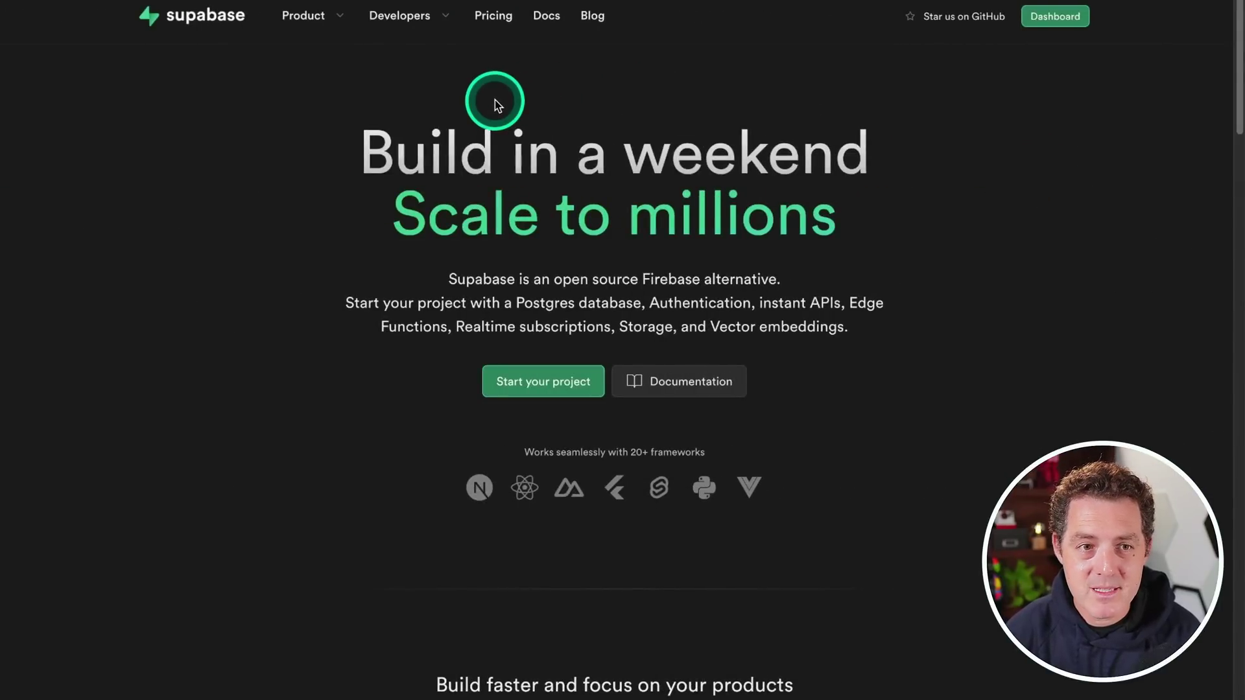
Create Supabase project quivr2 on the Free plan in West US (North California) with a generated password
left_click(1046, 26)
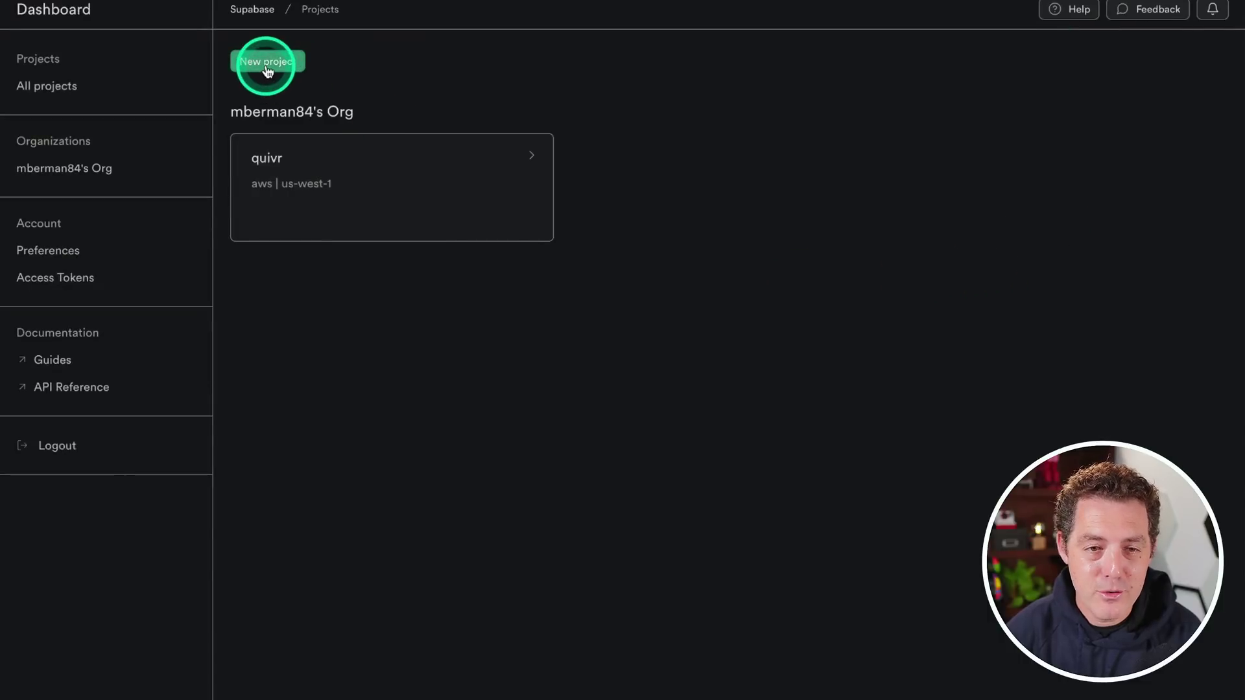
left_click(268, 65)
left_click(245, 126)
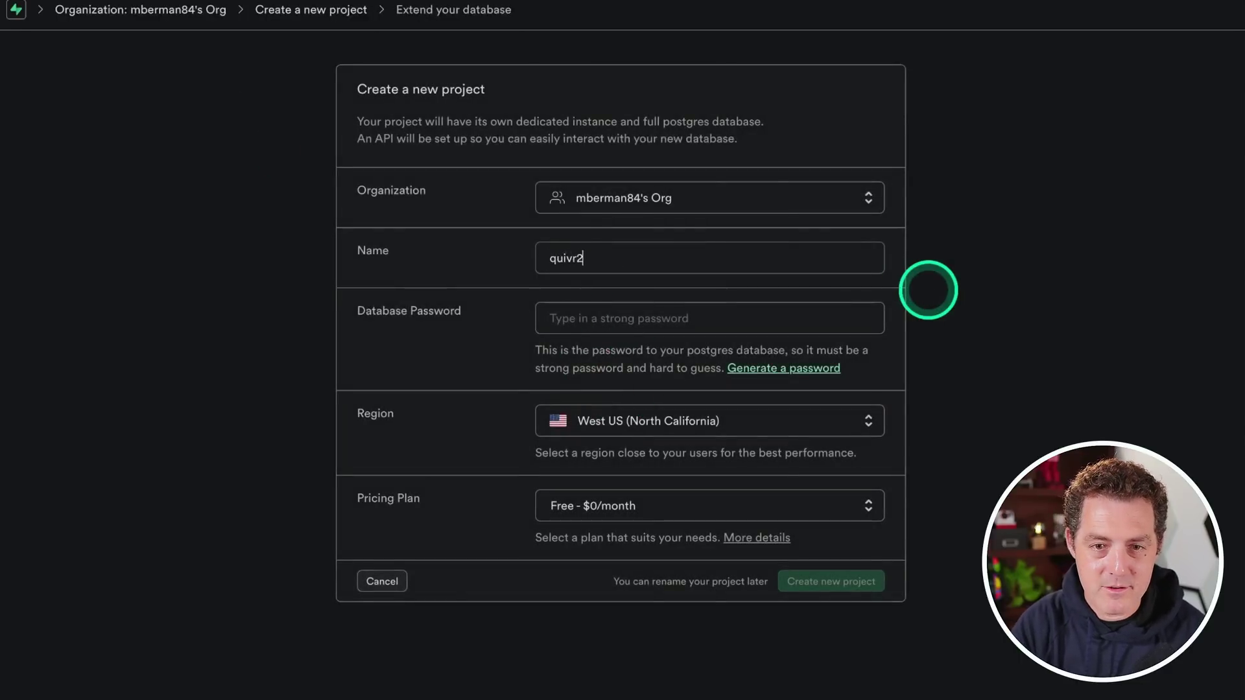
left_click(772, 369)
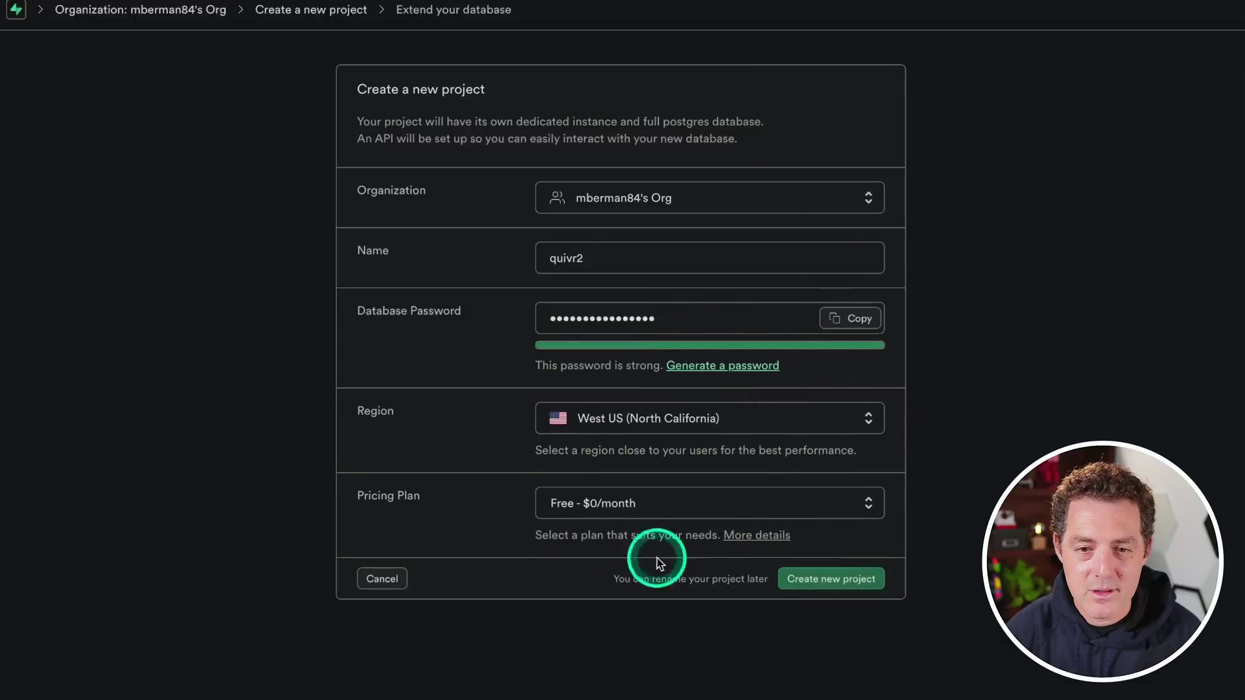
left_click(803, 587)
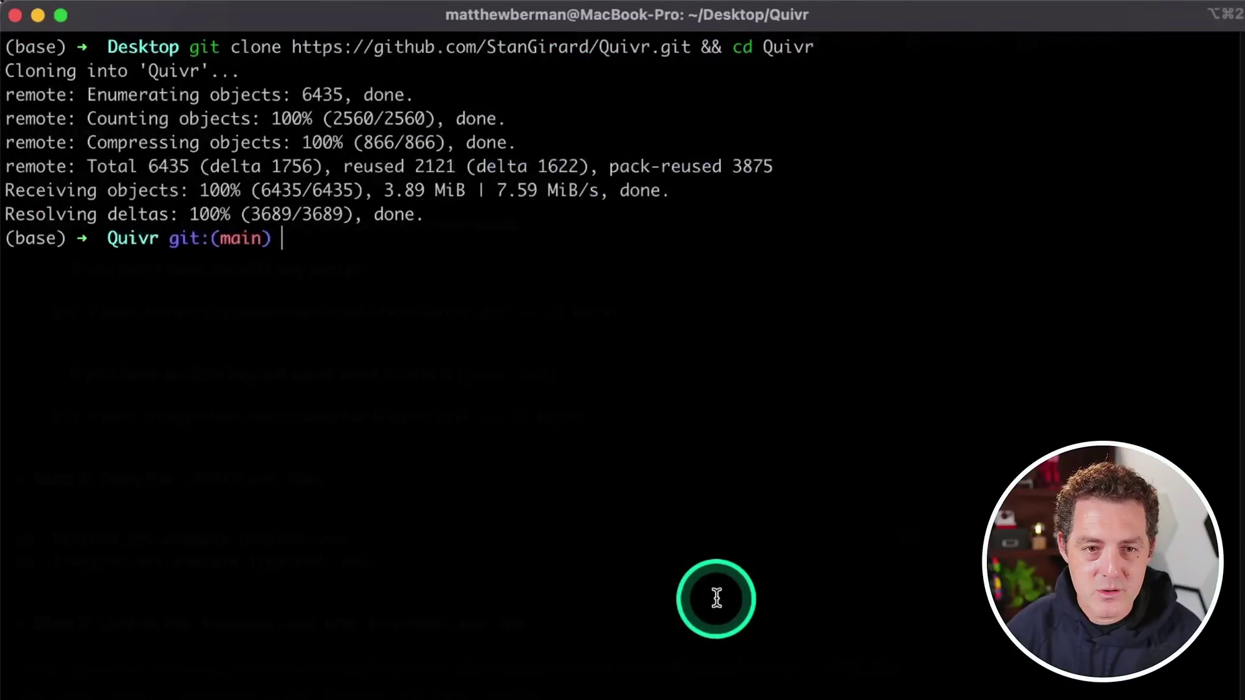
Paste the cp commands that copy the example env files to backend/.env and frontend/.env
key("super+v")
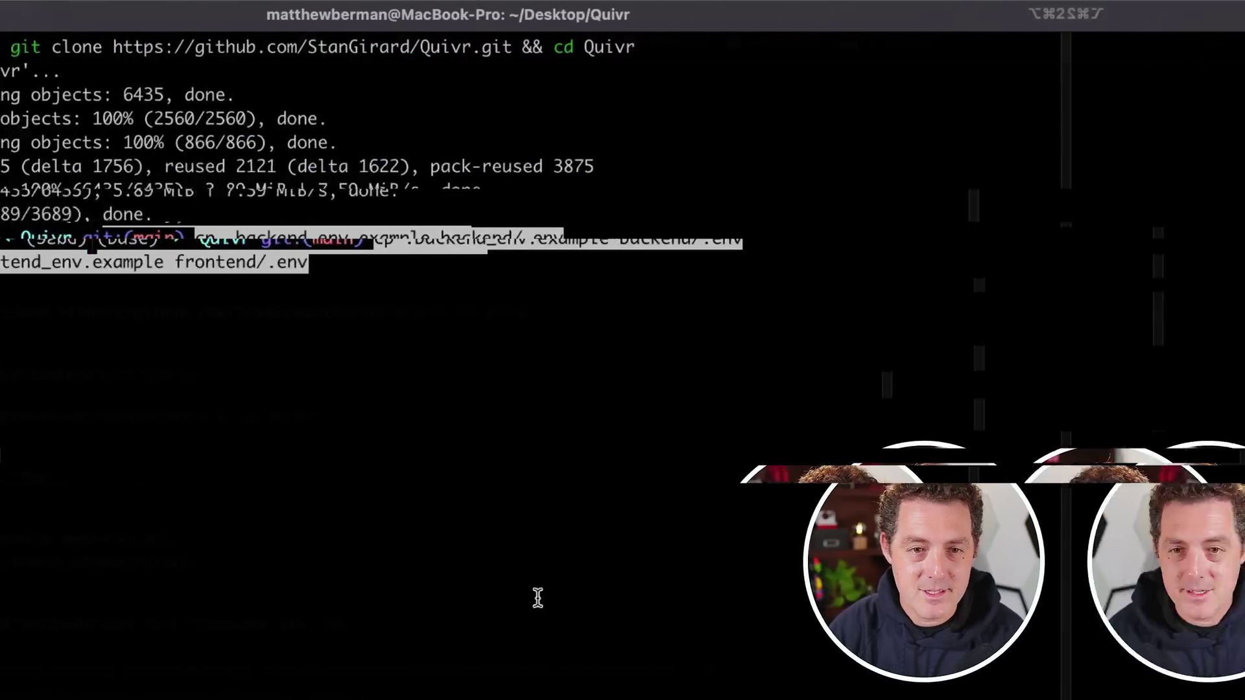
left_click(755, 233)
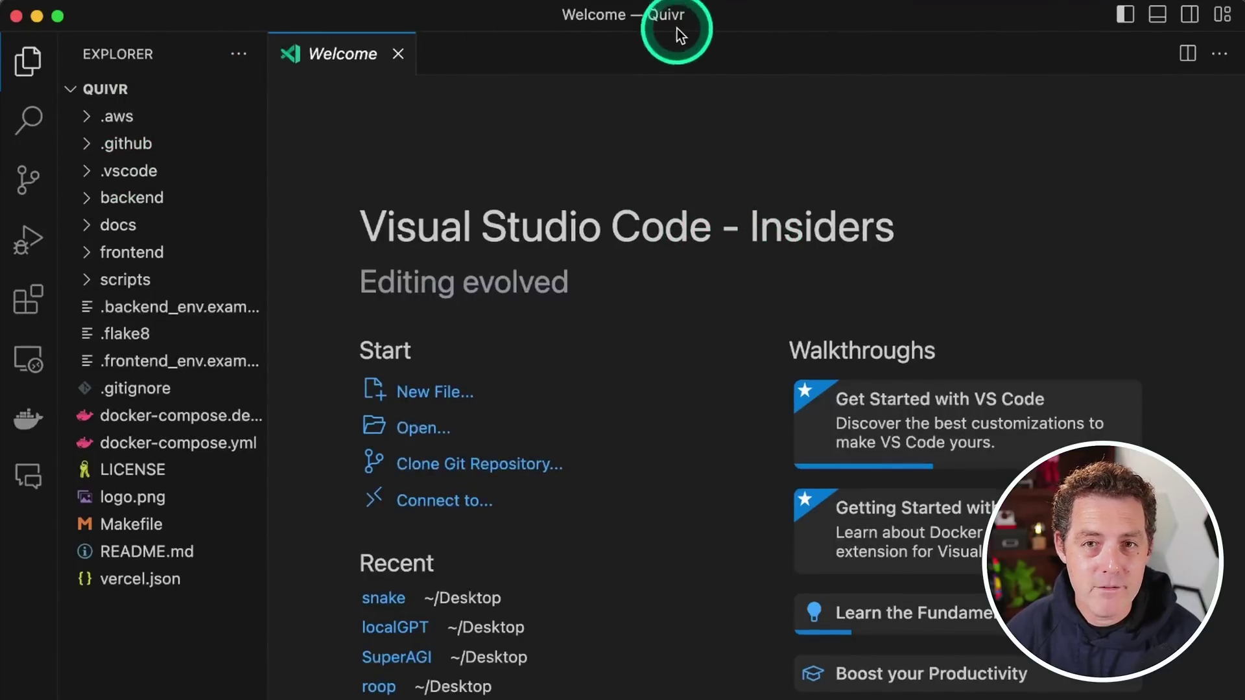
Open backend/.env from the Explorer and select the XXXXX placeholder after SUPABASE_URL
left_click(92, 204)
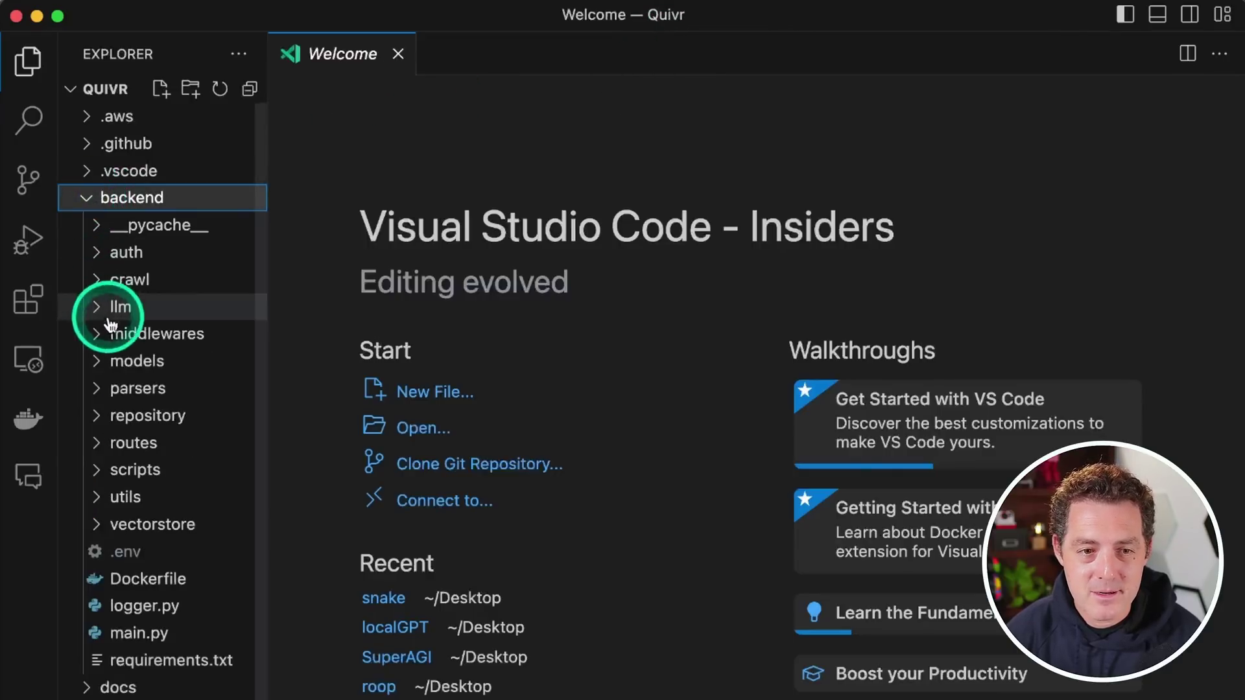
left_click(162, 552)
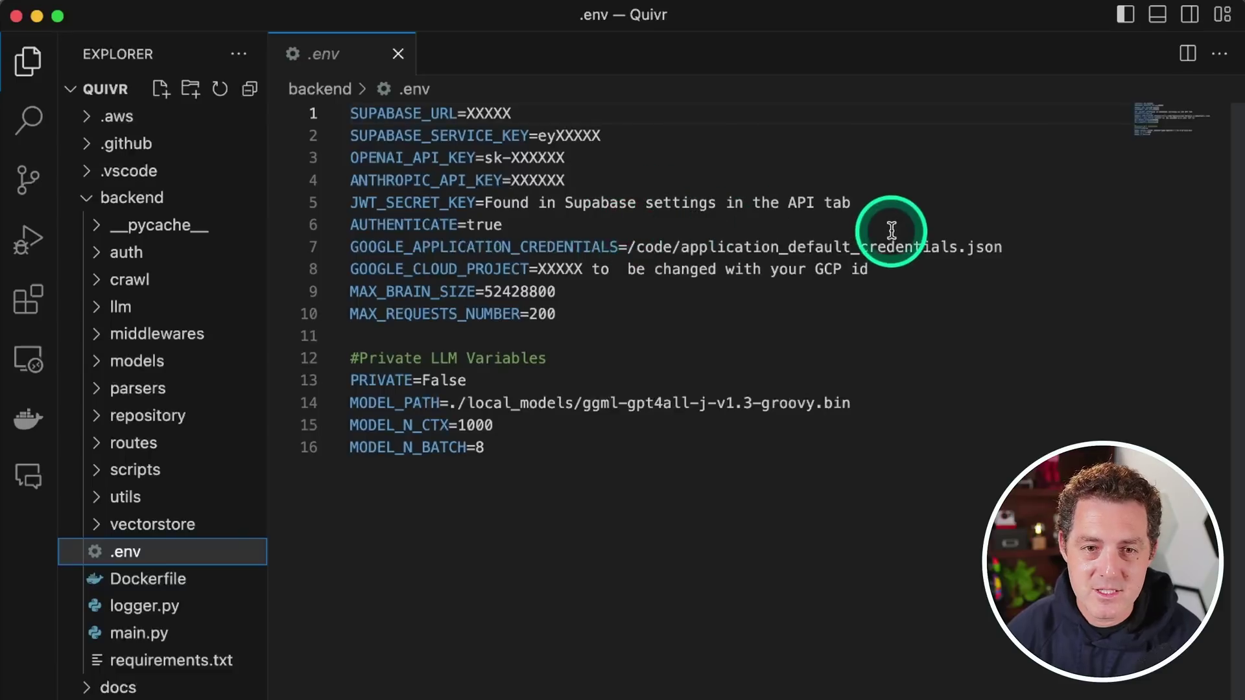
double_click(487, 113)
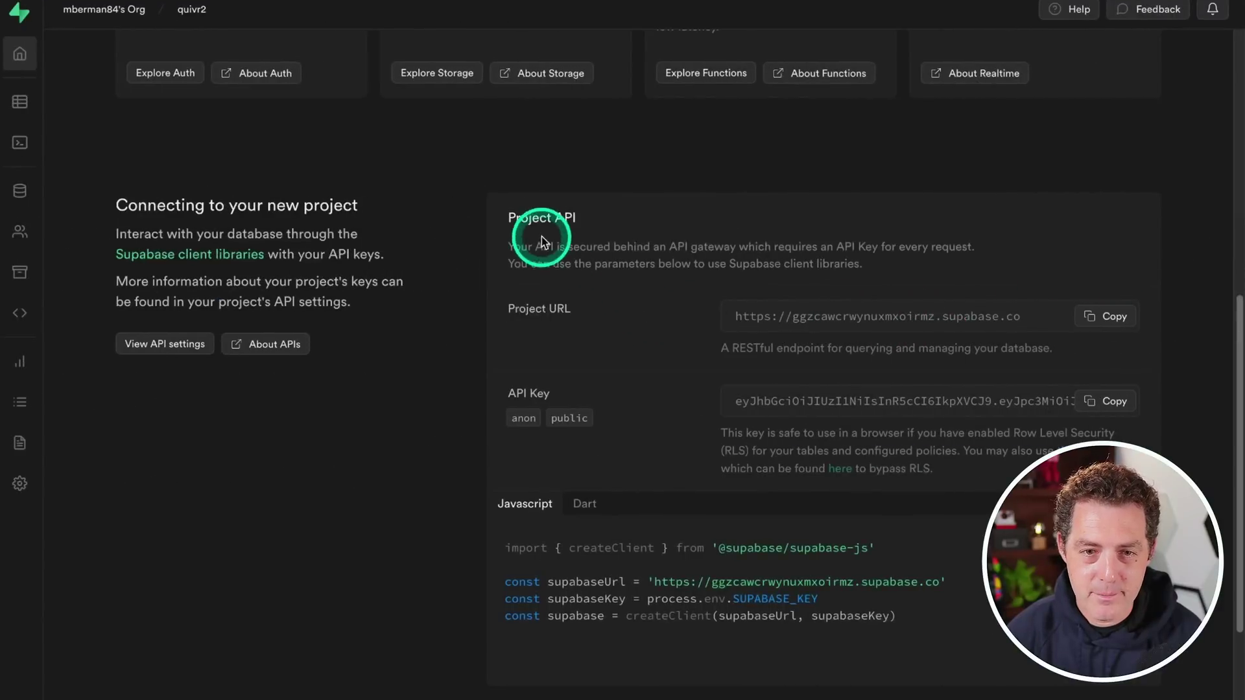
Replace the SUPABASE_URL placeholder with the copied Supabase project URL
left_click(1108, 318)
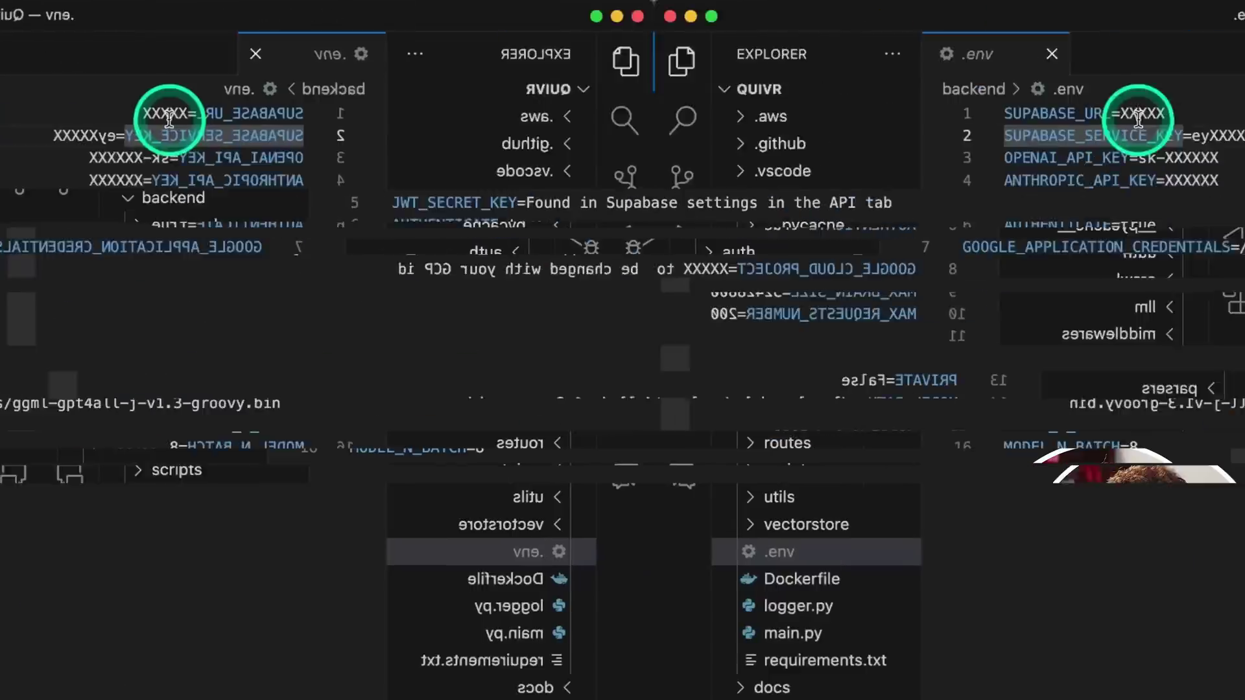
double_click(488, 114)
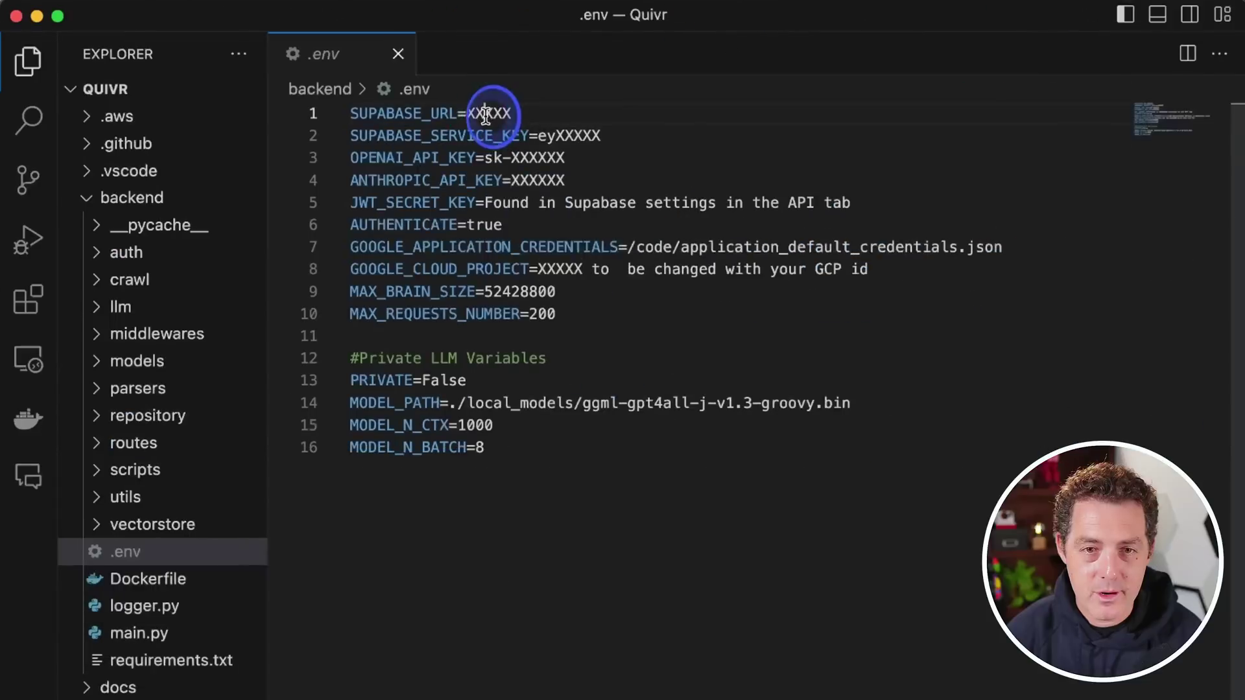
key("super+v")
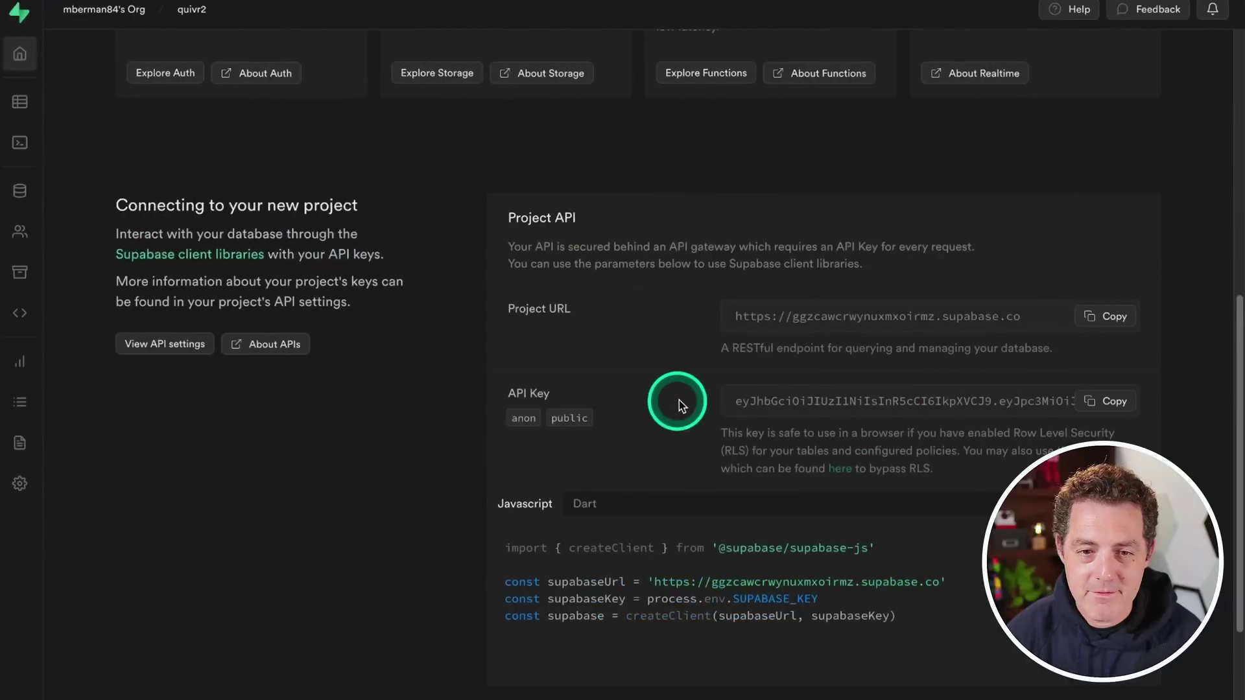
Paste the anon API key over the SUPABASE_SERVICE_KEY placeholder on line 2
left_click_drag(736, 401, 764, 401)
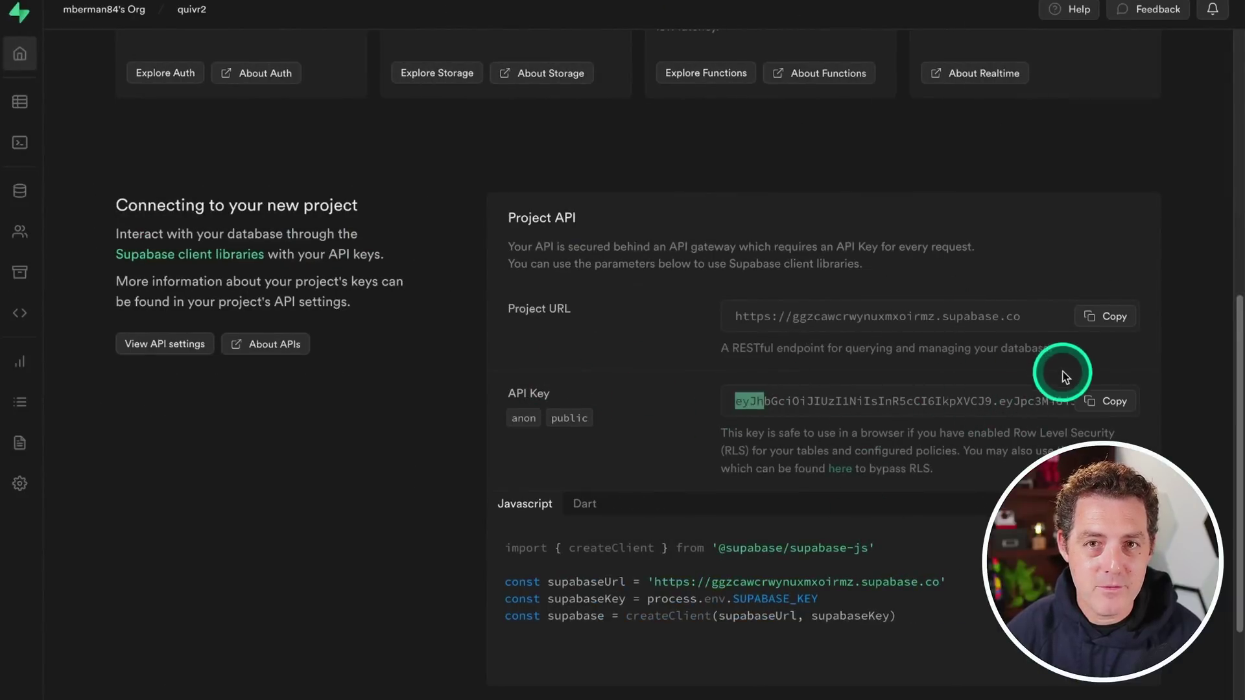
left_click(1106, 401)
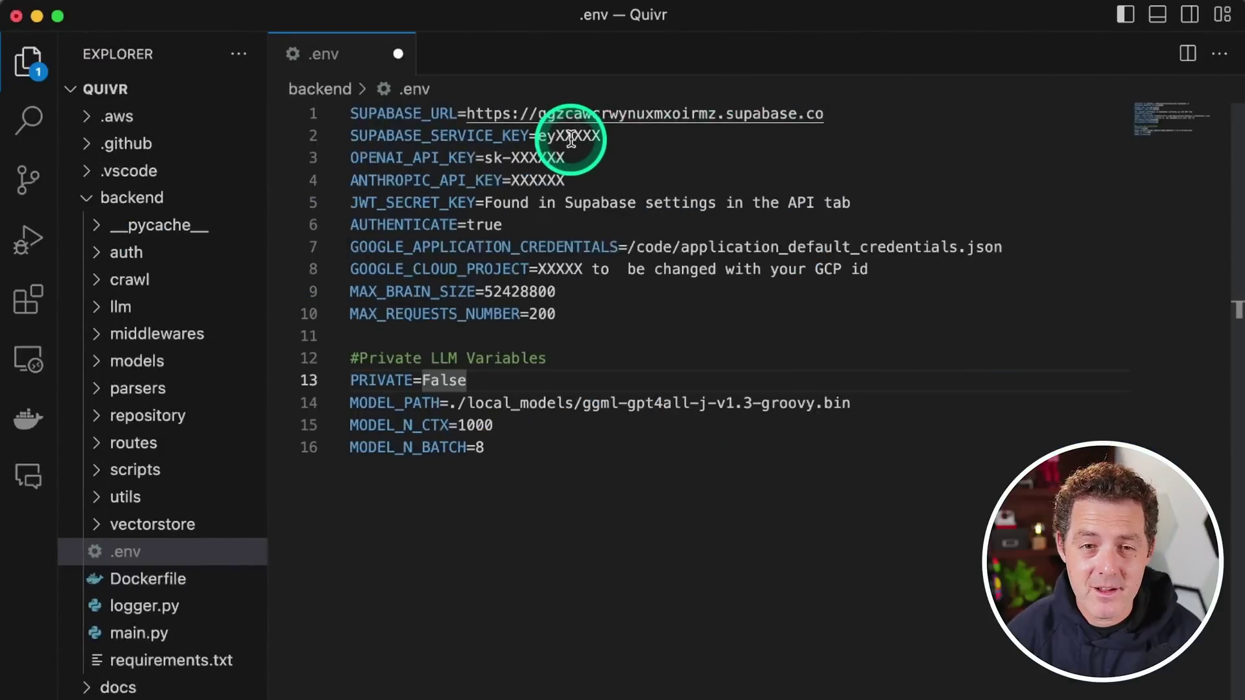
double_click(571, 138)
key("super+v")
double_click(389, 202)
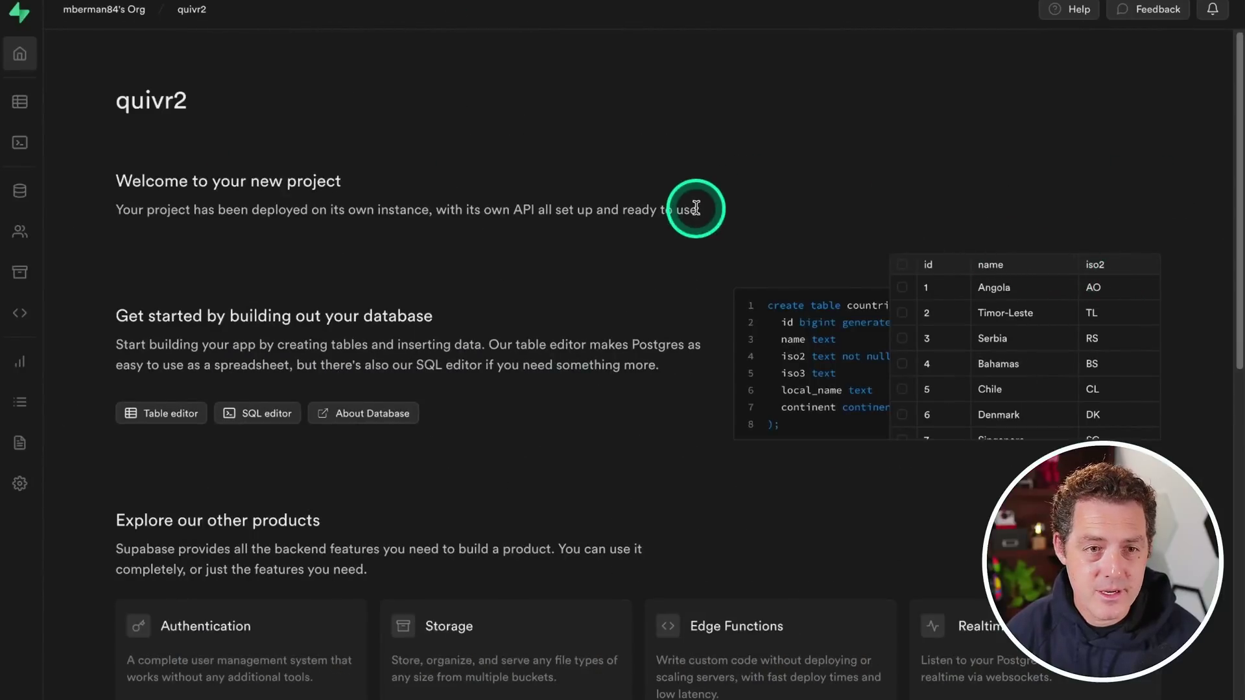
Paste the JWT secret from Project Settings > API into JWT_SECRET_KEY and save backend/.env
left_click(19, 488)
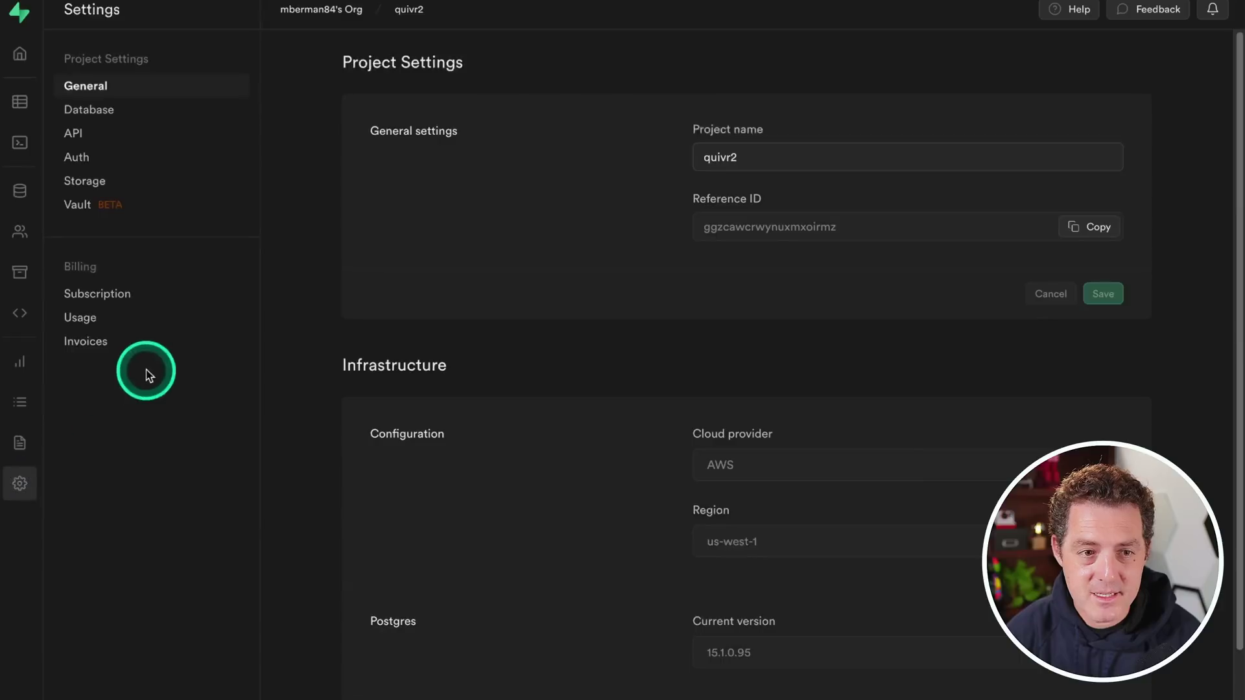
left_click(75, 133)
scroll(709, 556, "down", 3)
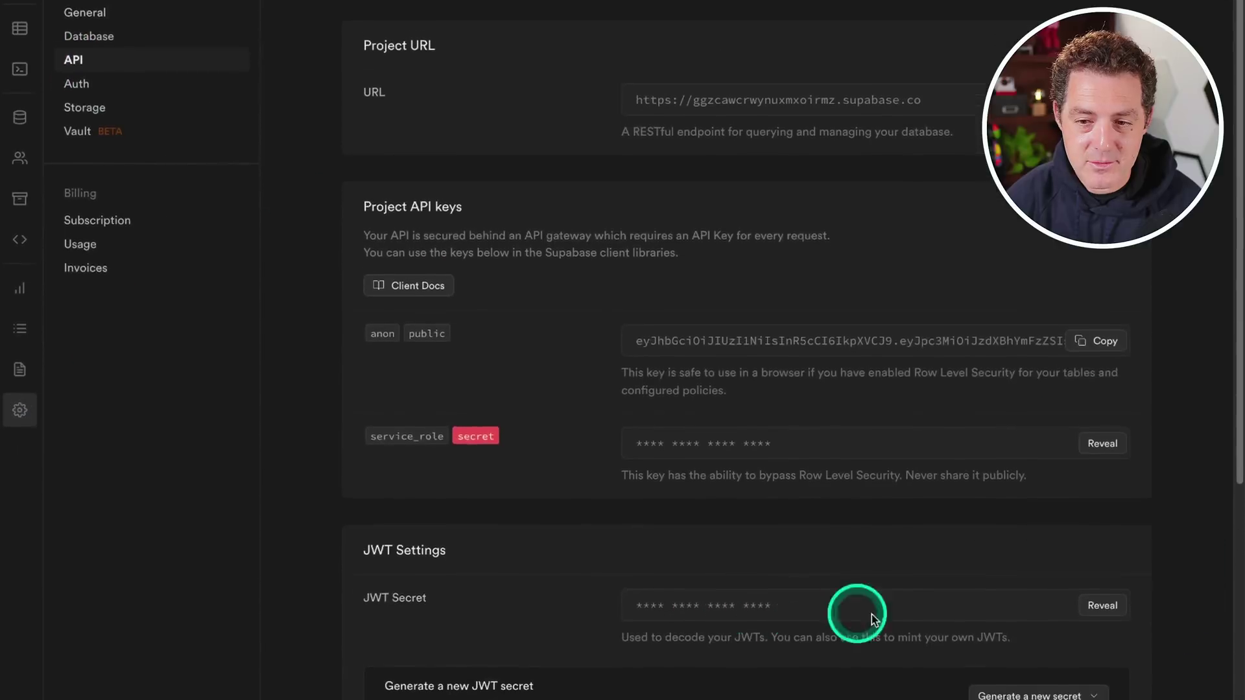
left_click(1102, 509)
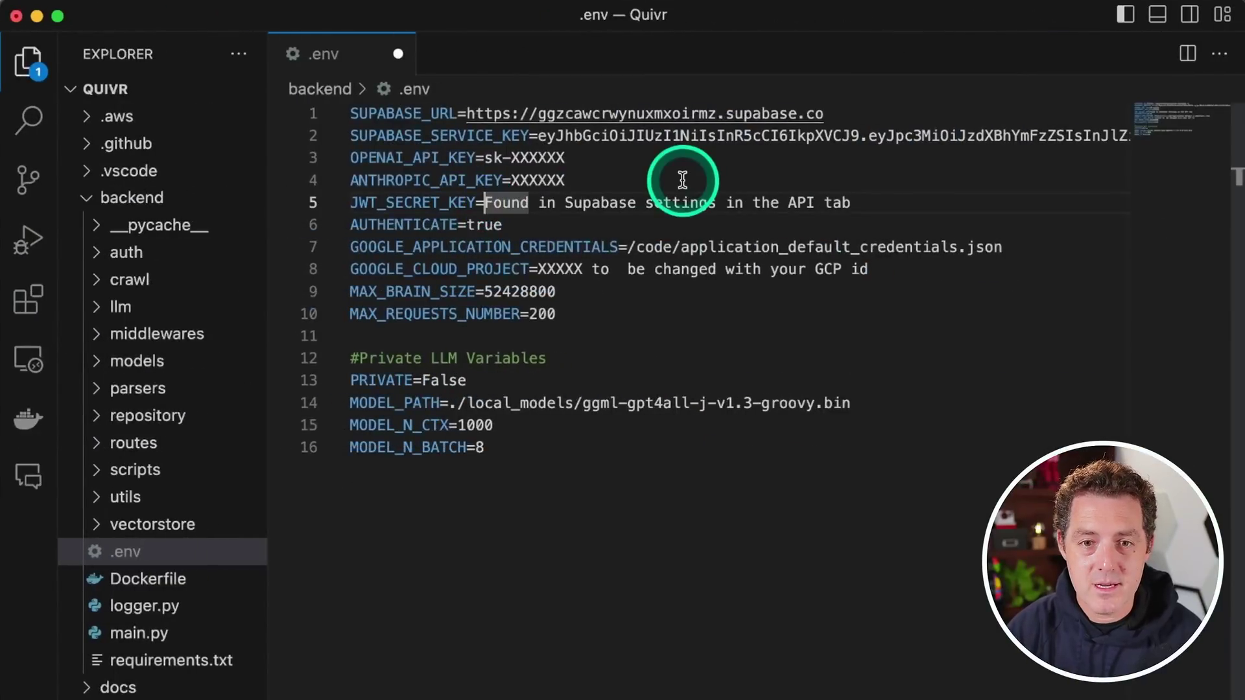
key("super+shift+Right")
key("super+v")
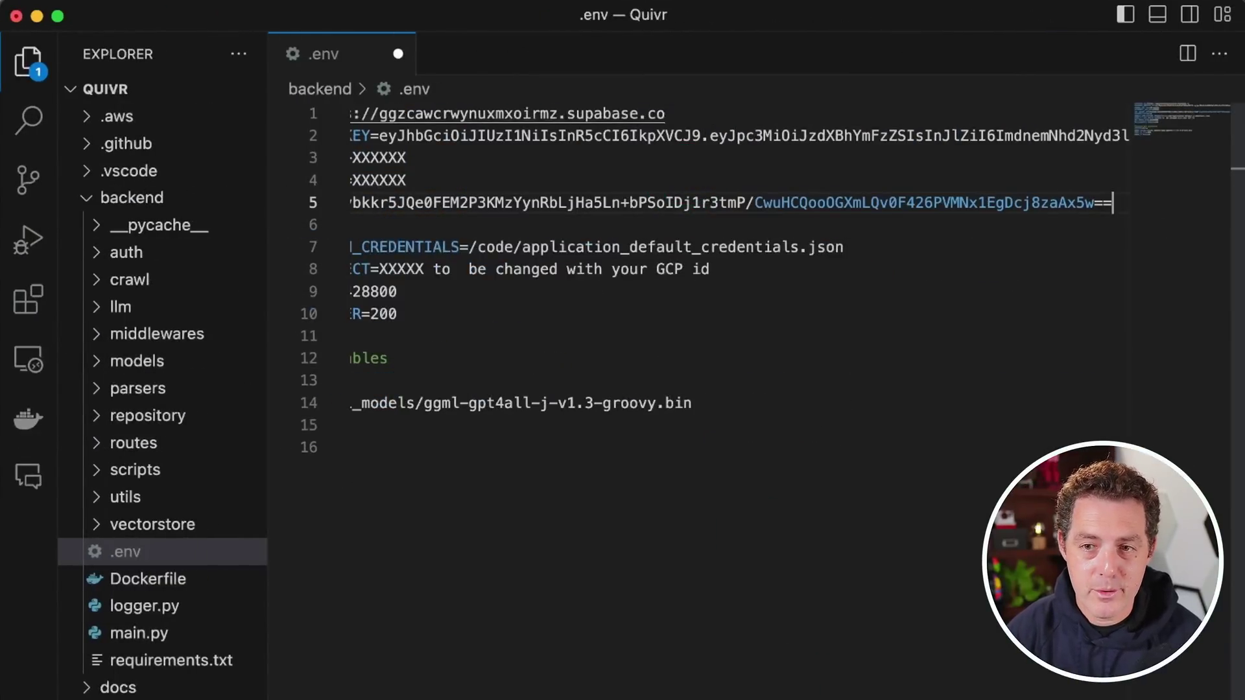
key("super+Down")
key("super+s")
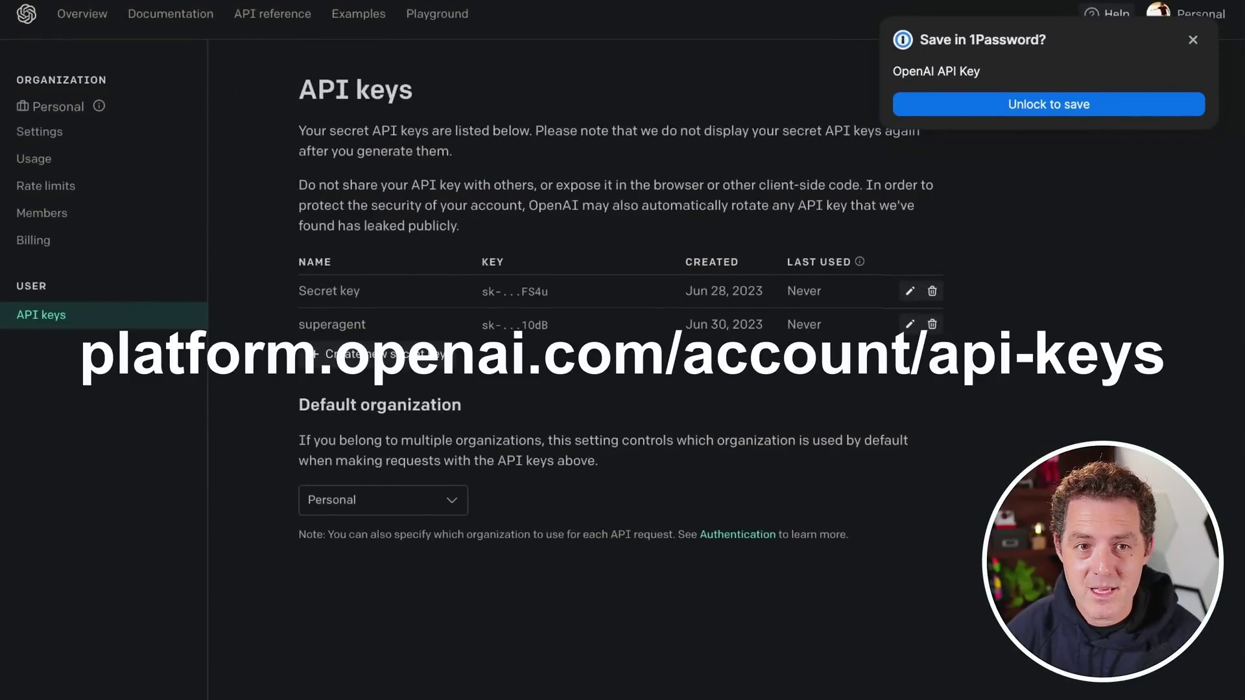
Create an OpenAI secret key named quivr and paste it over sk-XXXXXX on line 3 of .env
left_click(383, 358)
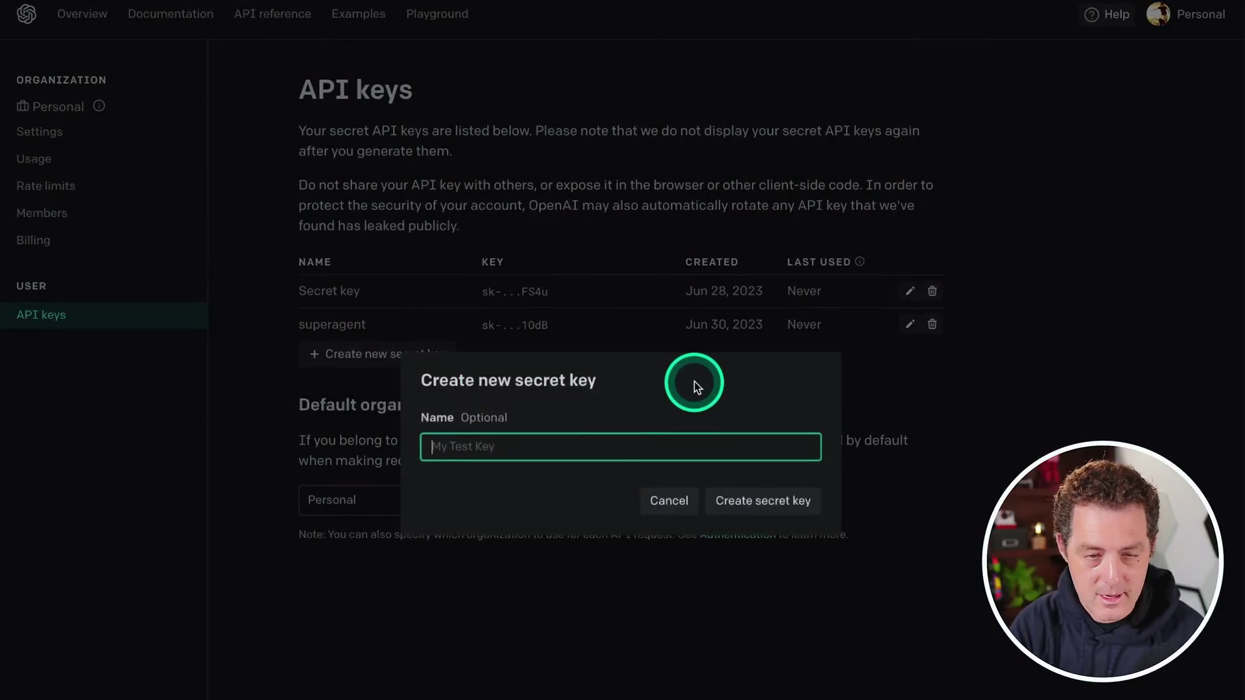
type("quivr")
key("Return")
left_click(805, 472)
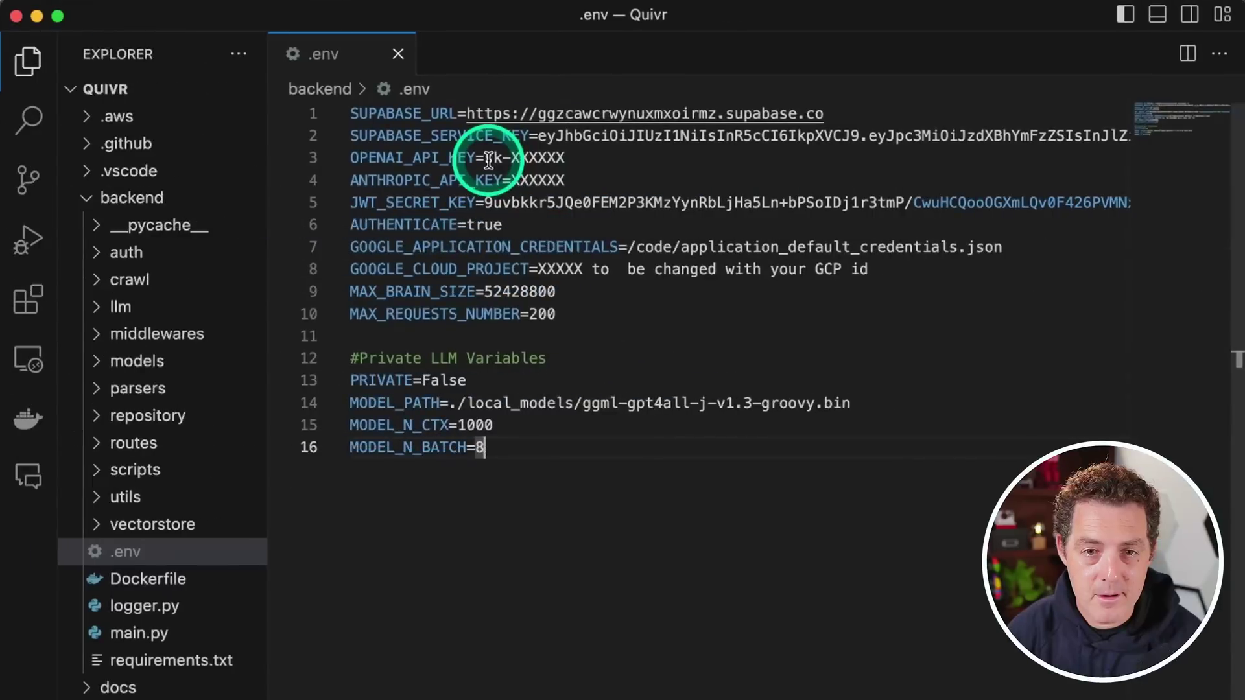
left_click_drag(485, 158, 569, 159)
key("super+v")
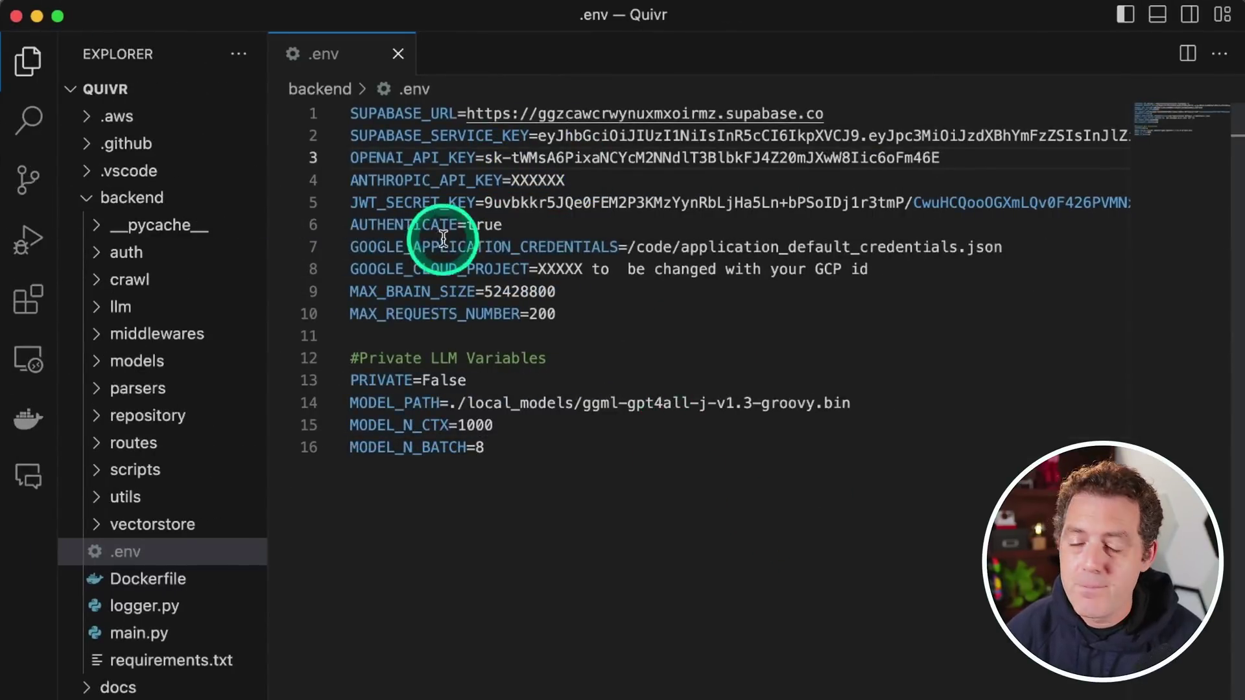
Highlight the GOOGLE_APPLICATION_CREDENTIALS, GOOGLE_CLOUD_PROJECT and line 14 local model path entries in .env
double_click(520, 245)
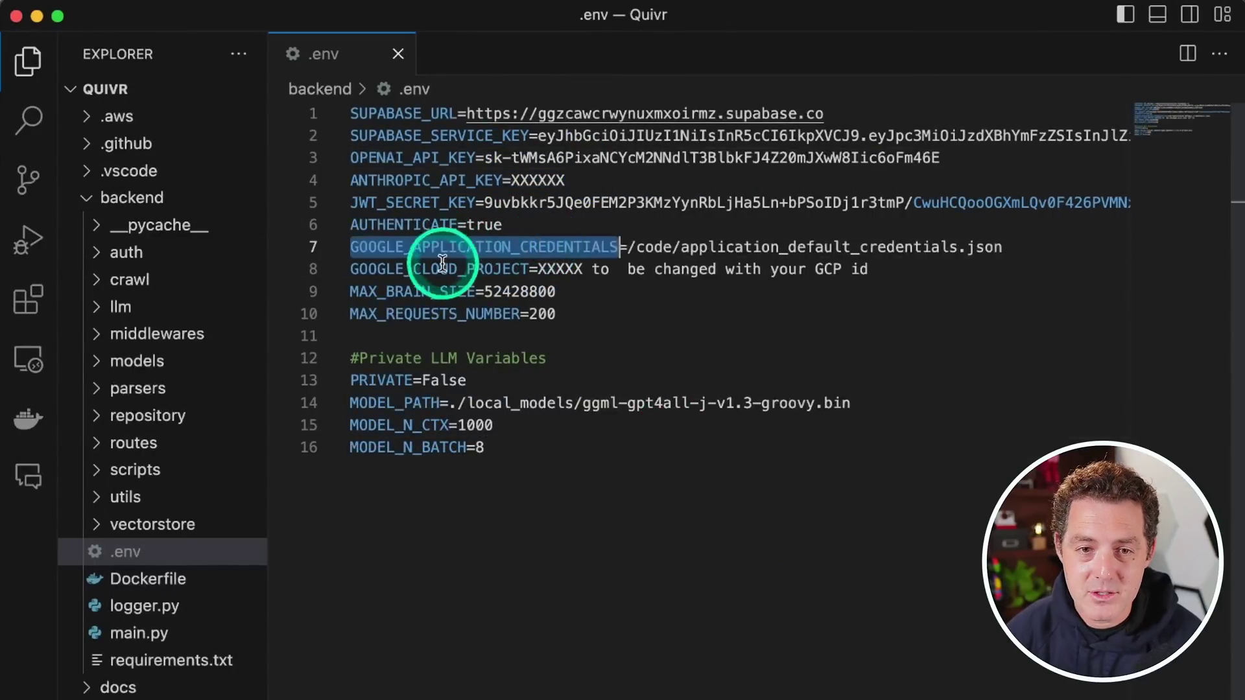
double_click(514, 271)
double_click(527, 246)
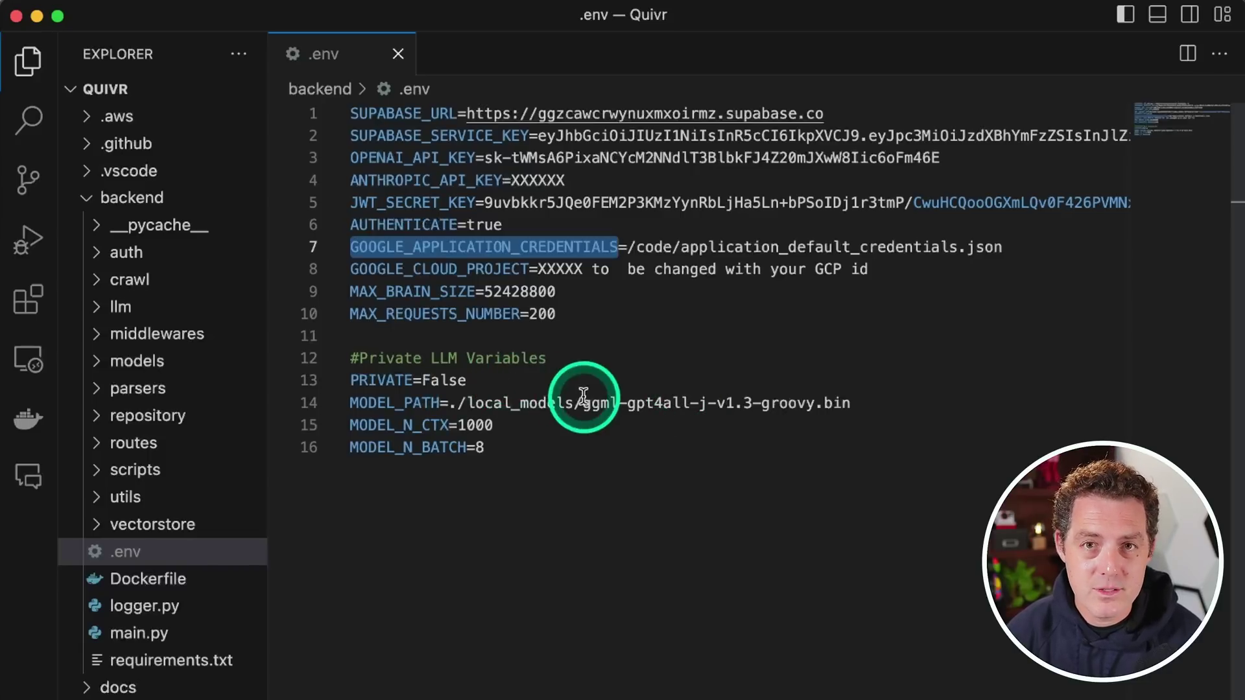
left_click_drag(459, 403, 678, 403)
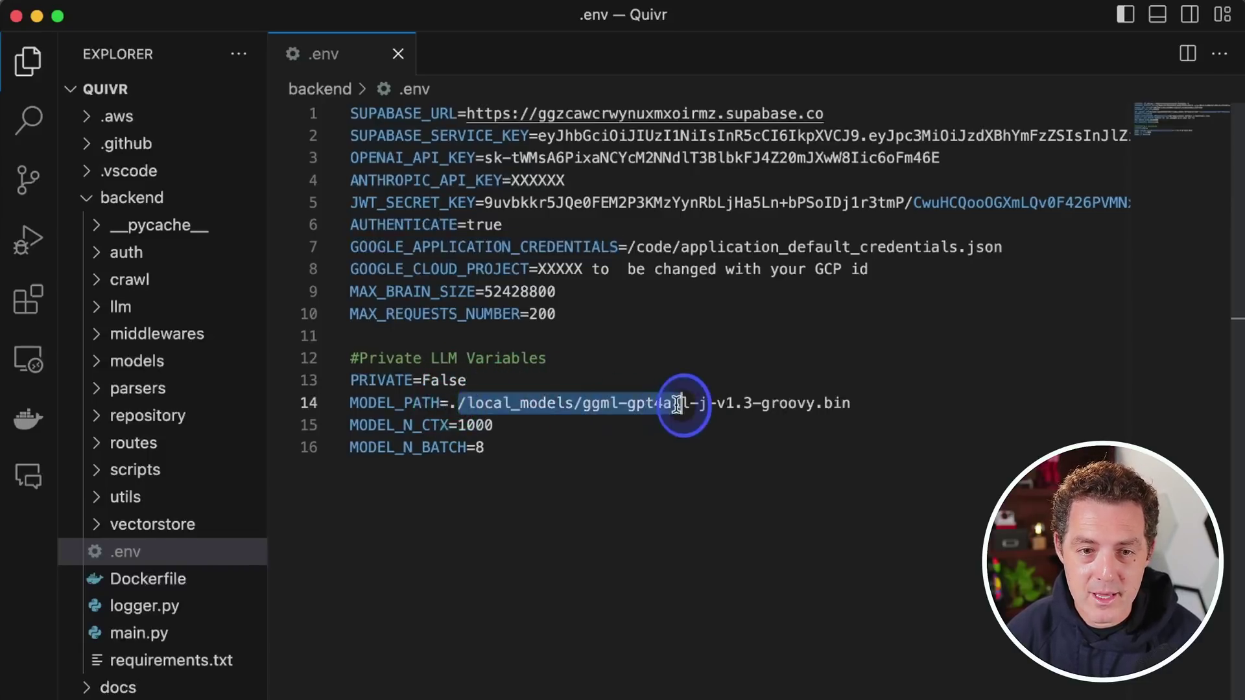
left_click(877, 404)
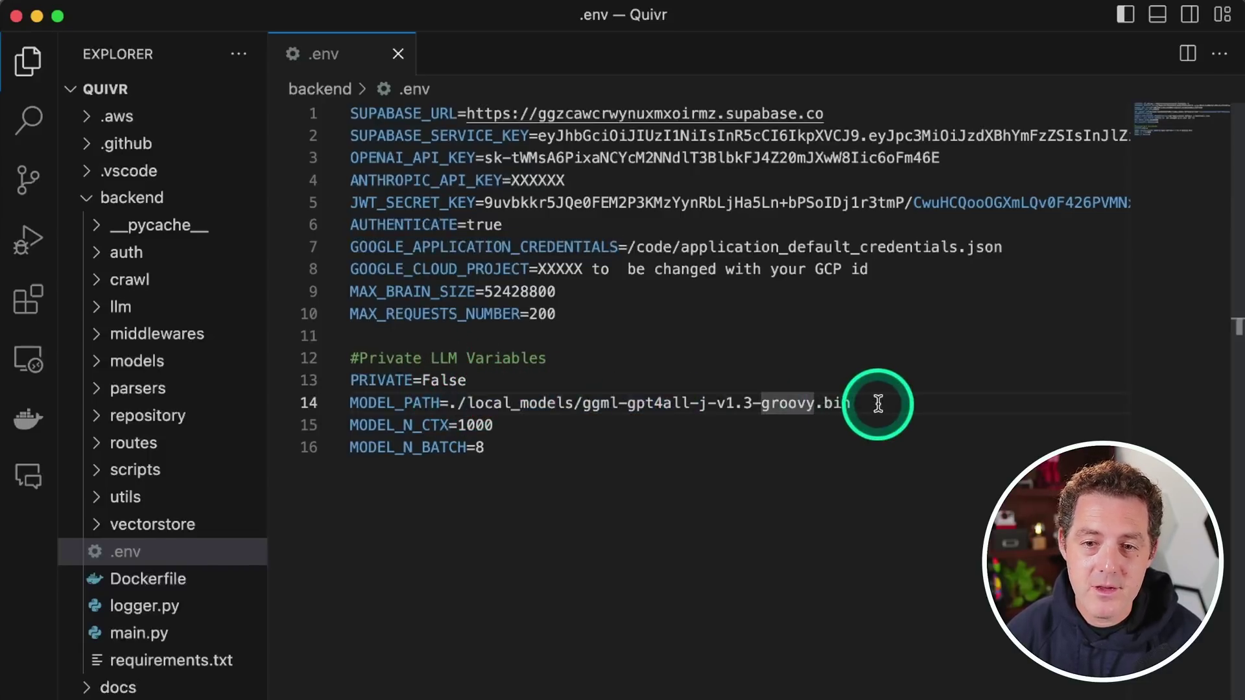
left_click_drag(877, 404, 459, 403)
double_click(586, 247)
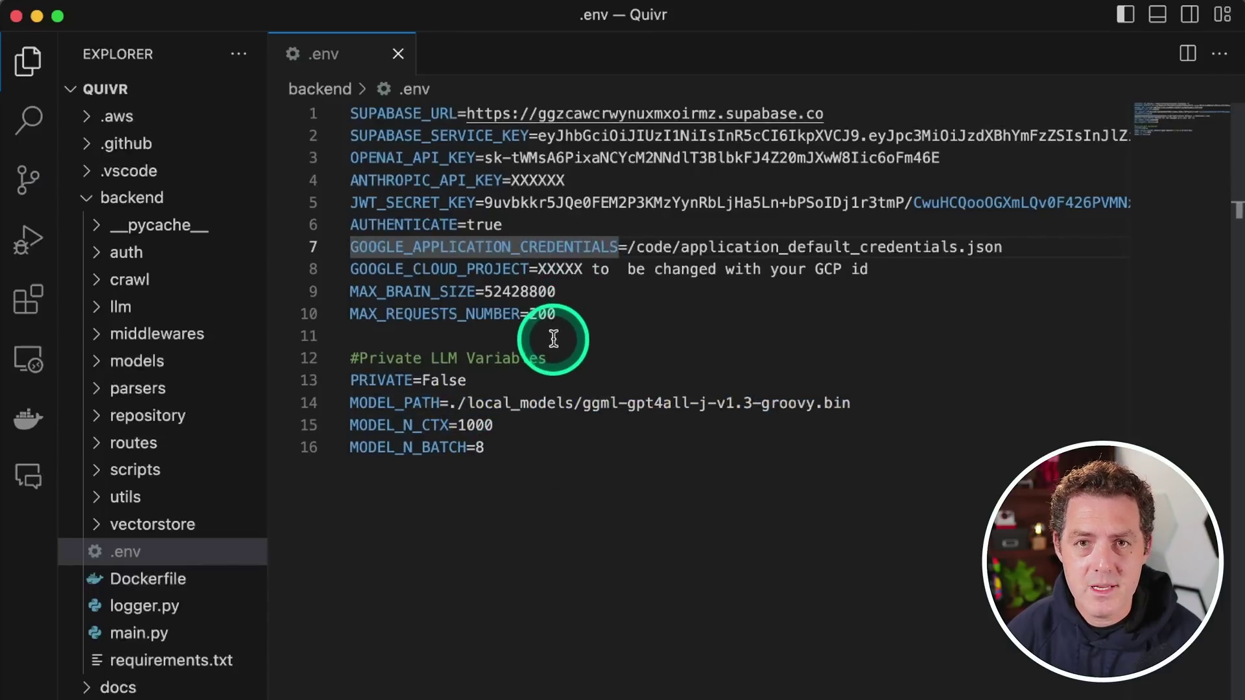
Open frontend/.env, put the Supabase anon public key and project URL on lines 4 and 3, and save
left_click(88, 201)
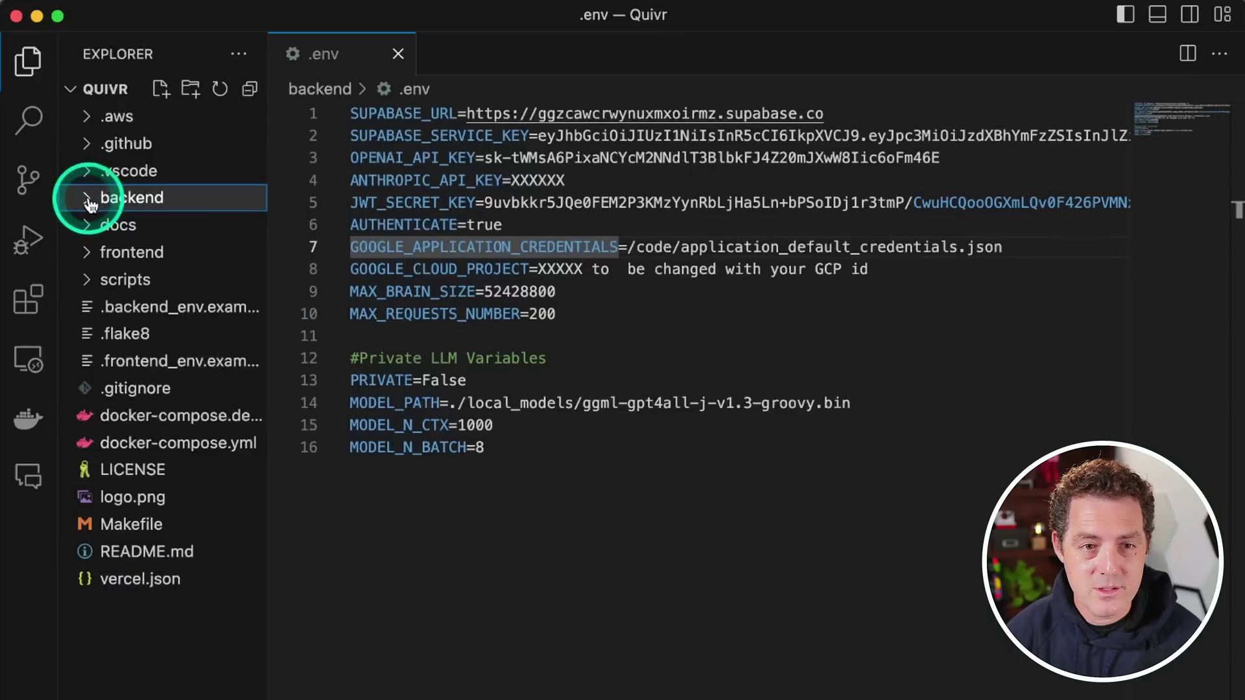
left_click(88, 255)
left_click(130, 443)
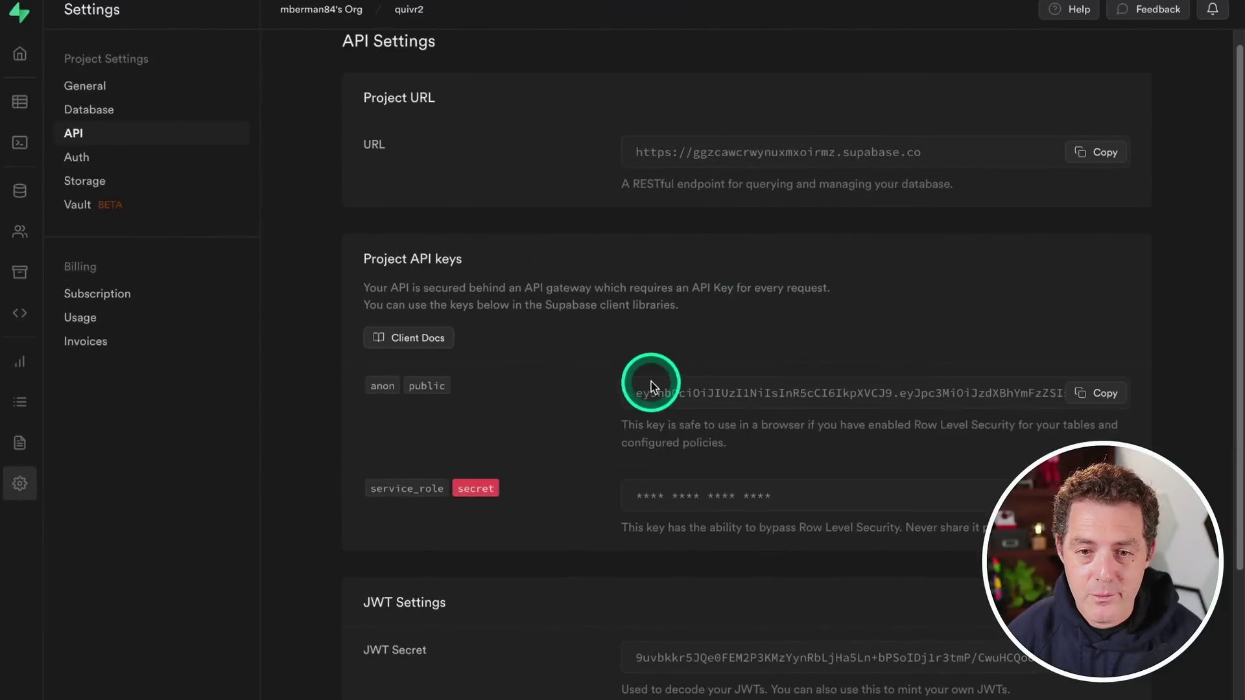
left_click(1085, 402)
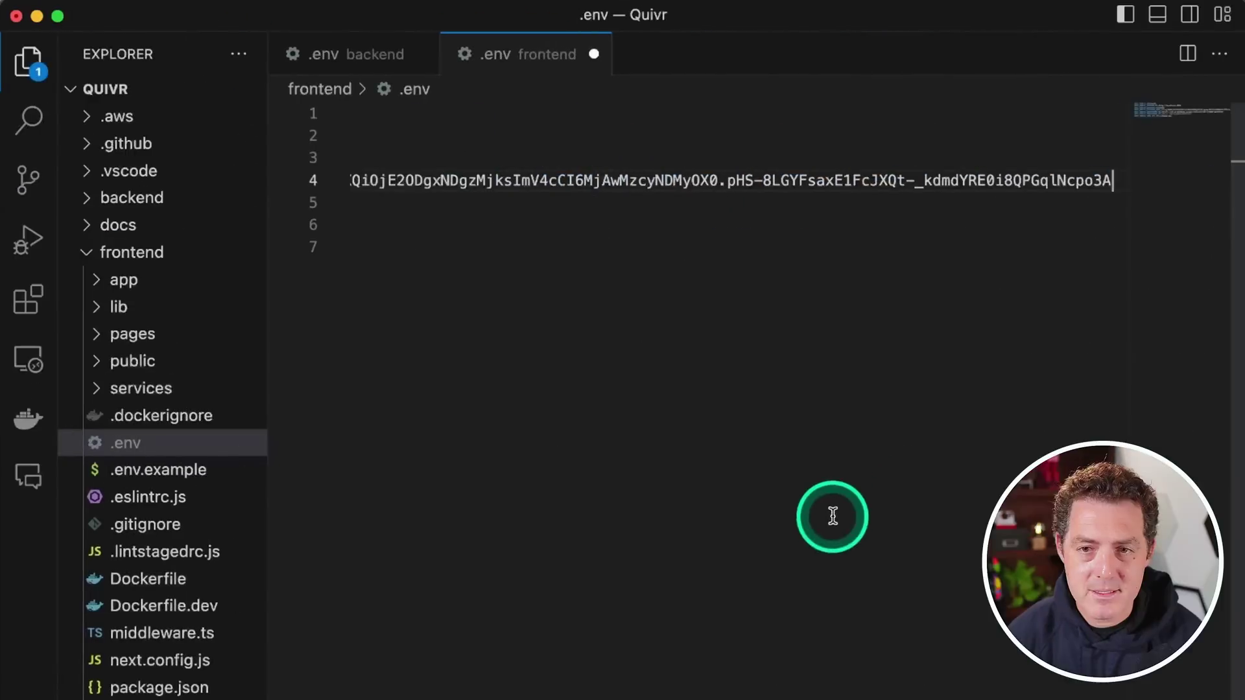
left_click(718, 283)
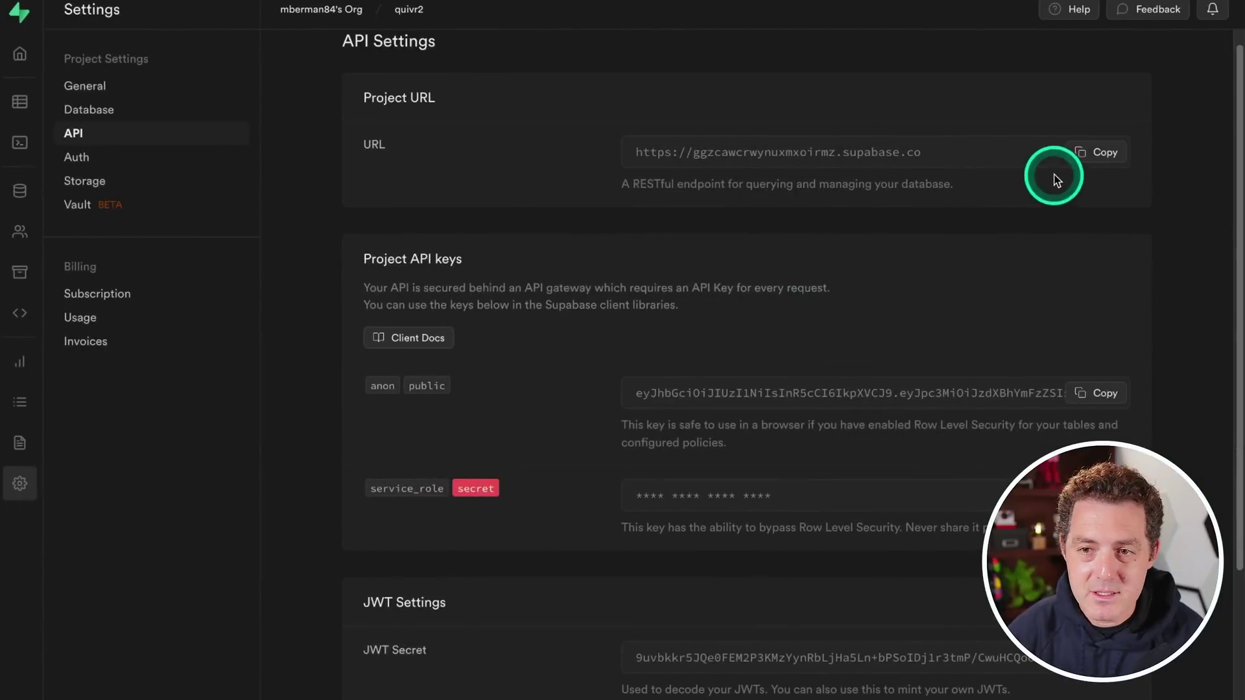
left_click(1103, 154)
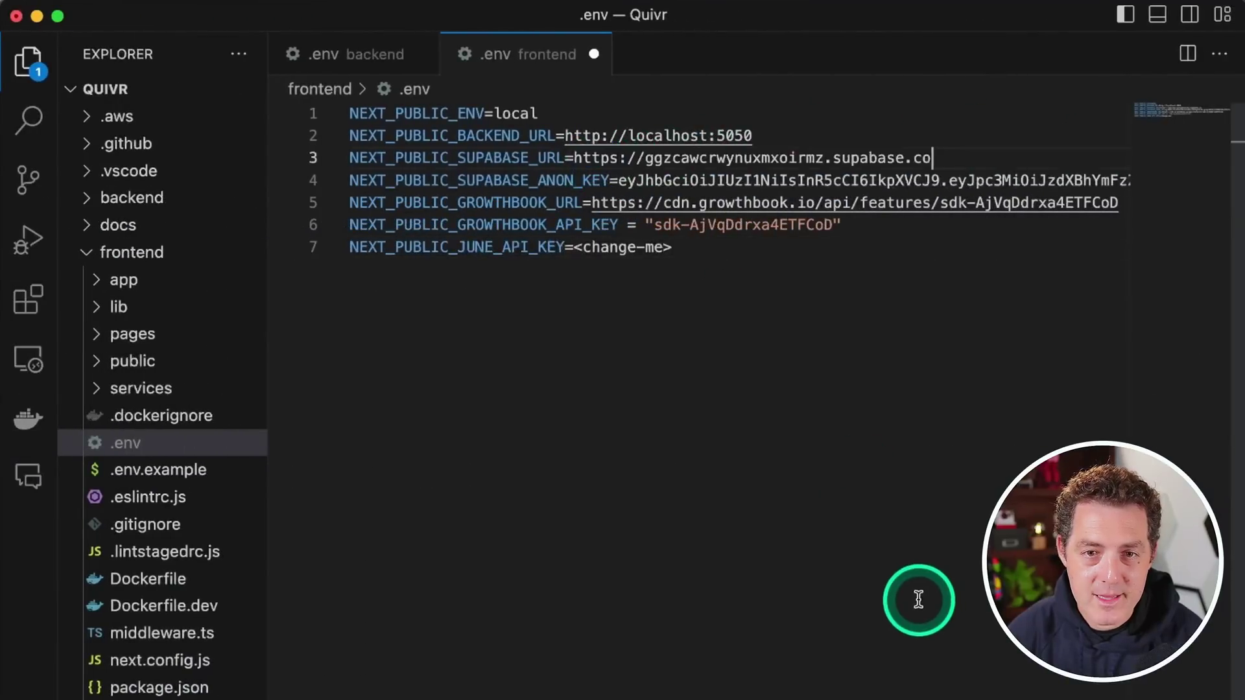
key("super+s")
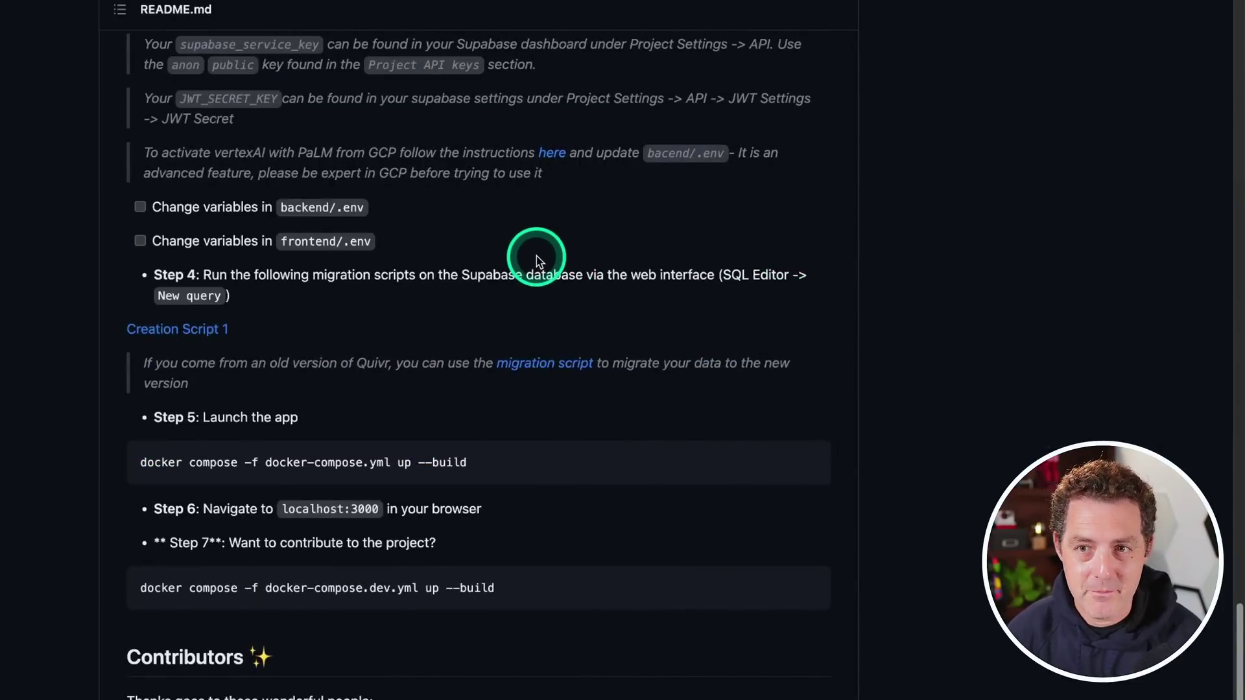
Copy Creation Script 1 from GitHub and run it as a new blank query in Supabase's SQL Editor
left_click(174, 332)
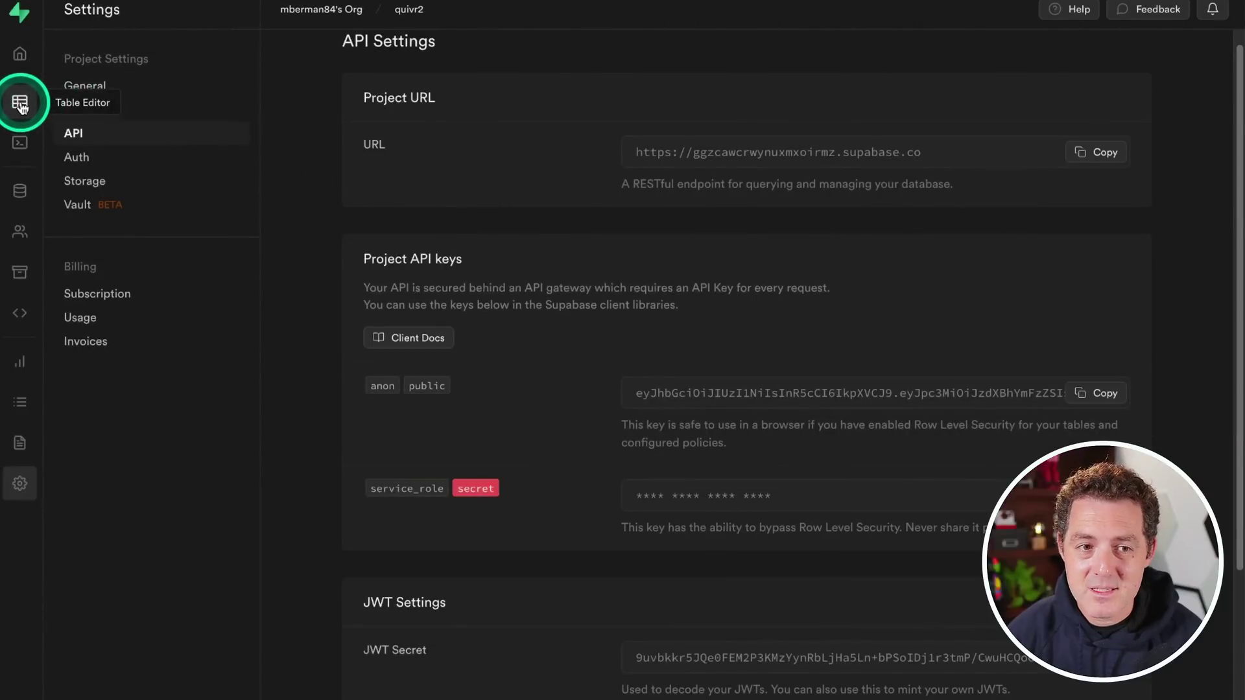
left_click(19, 143)
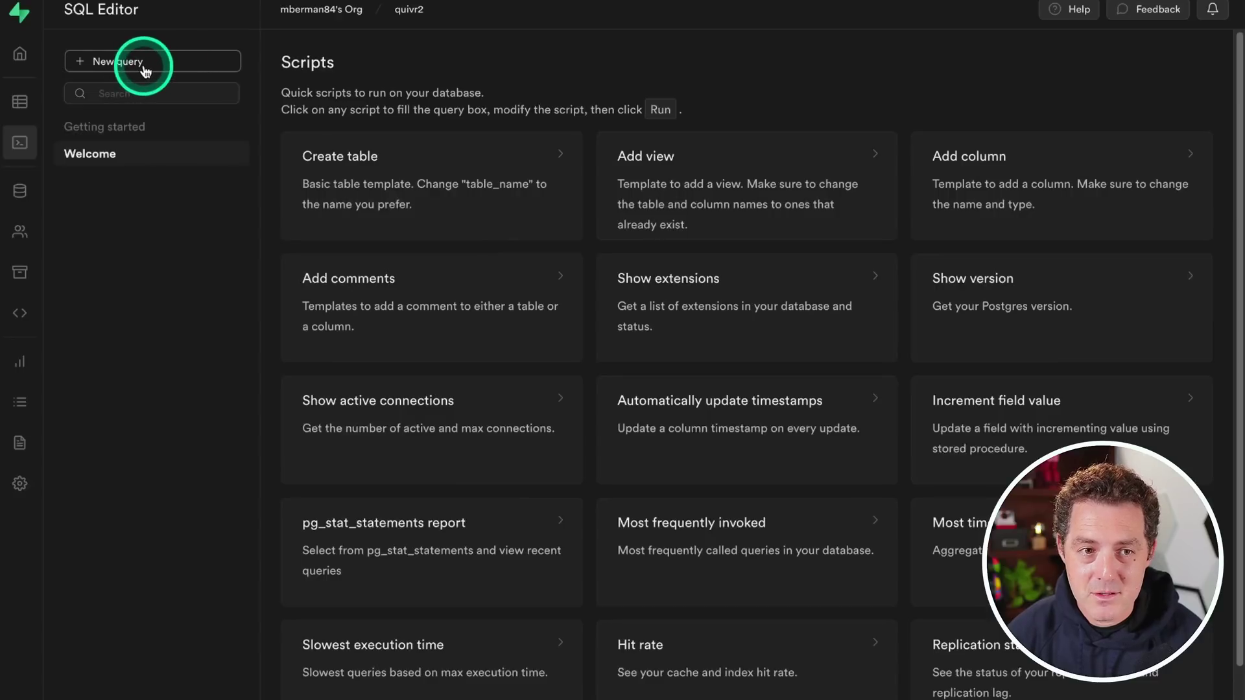
left_click(145, 67)
left_click(122, 88)
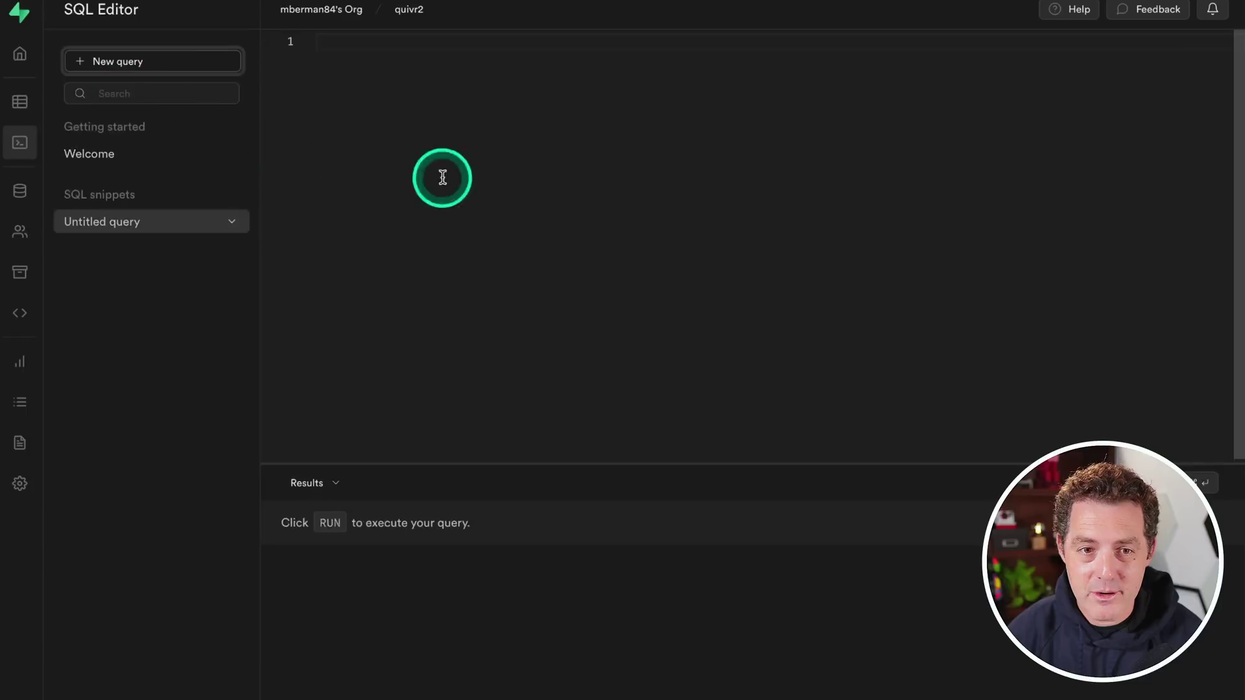
key("ctrl+v")
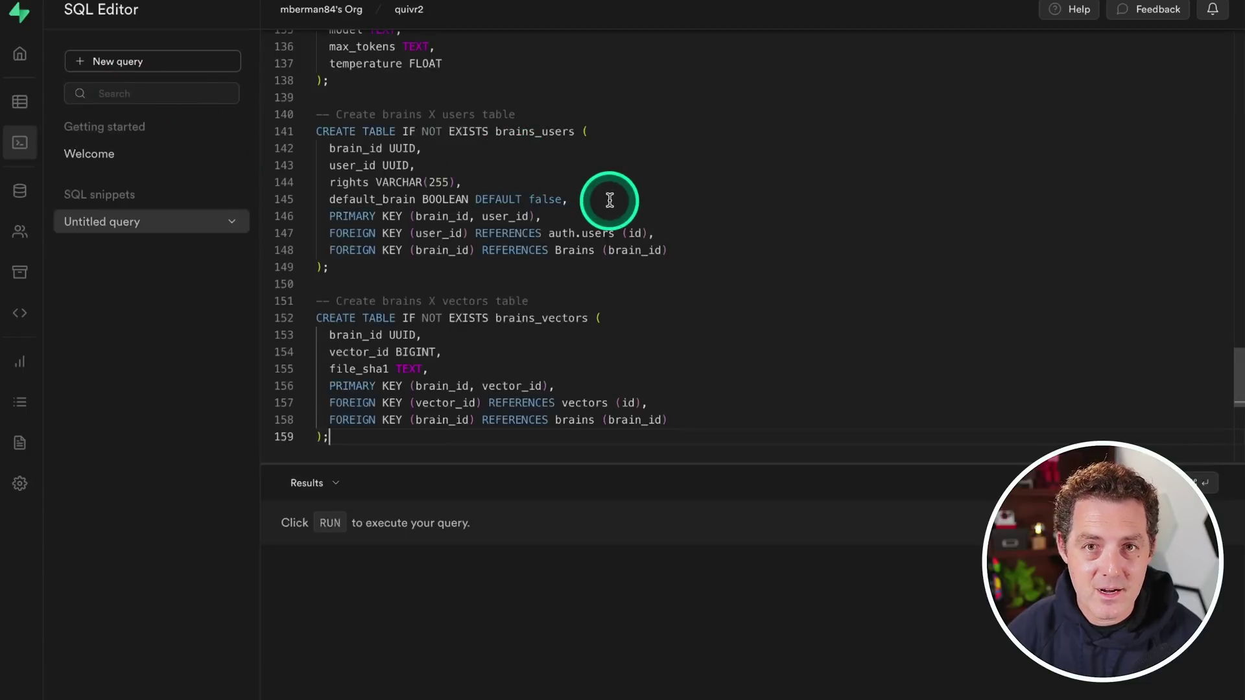
left_click(1193, 483)
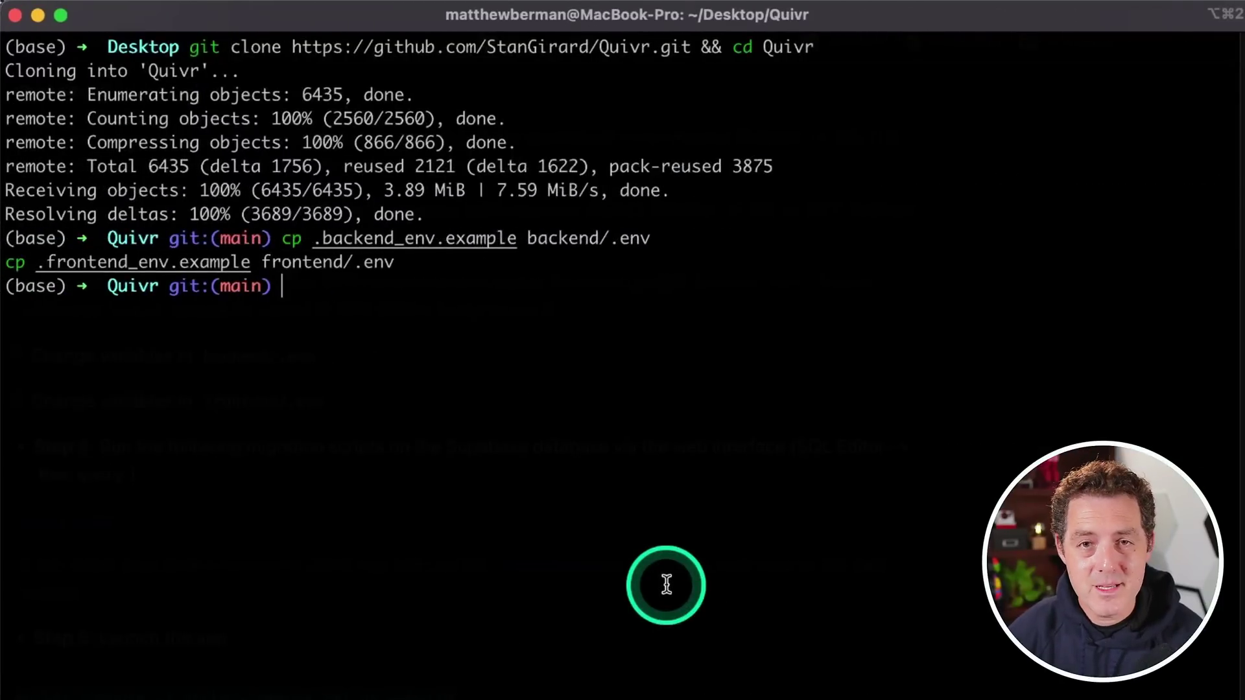
Run 'docker compose -f docker-compose.yml up --build' and select the resulting localhost:3000 address
key("super+v")
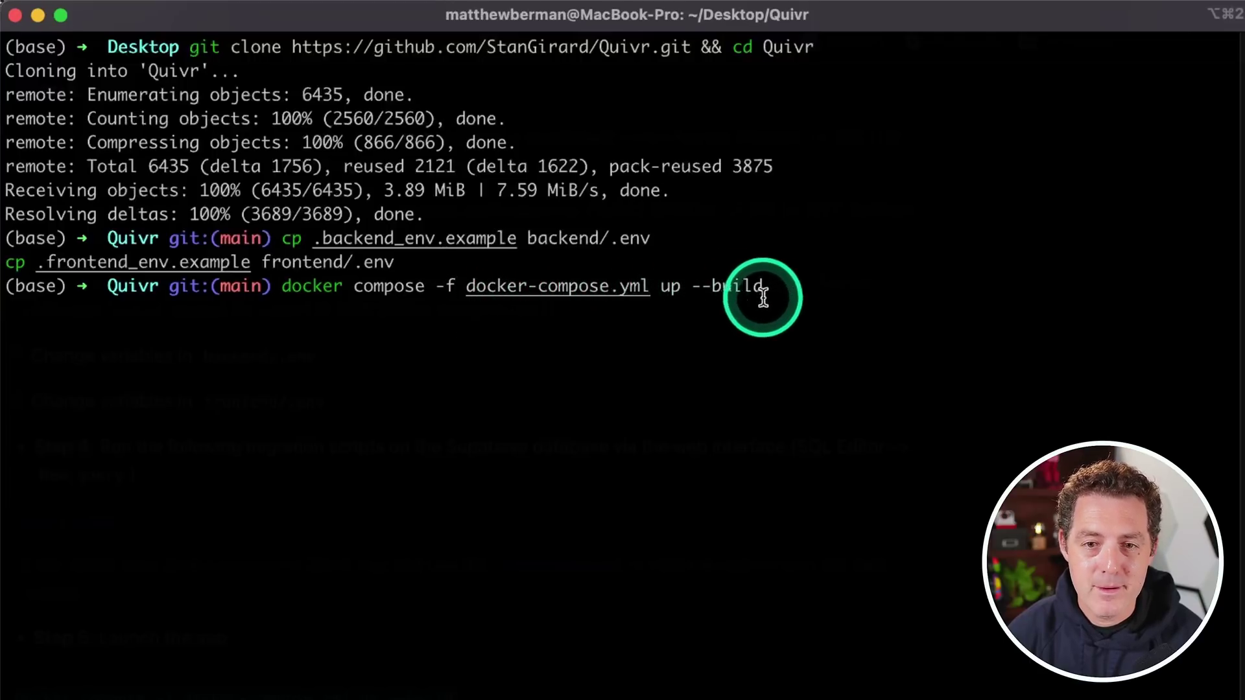
key("Return")
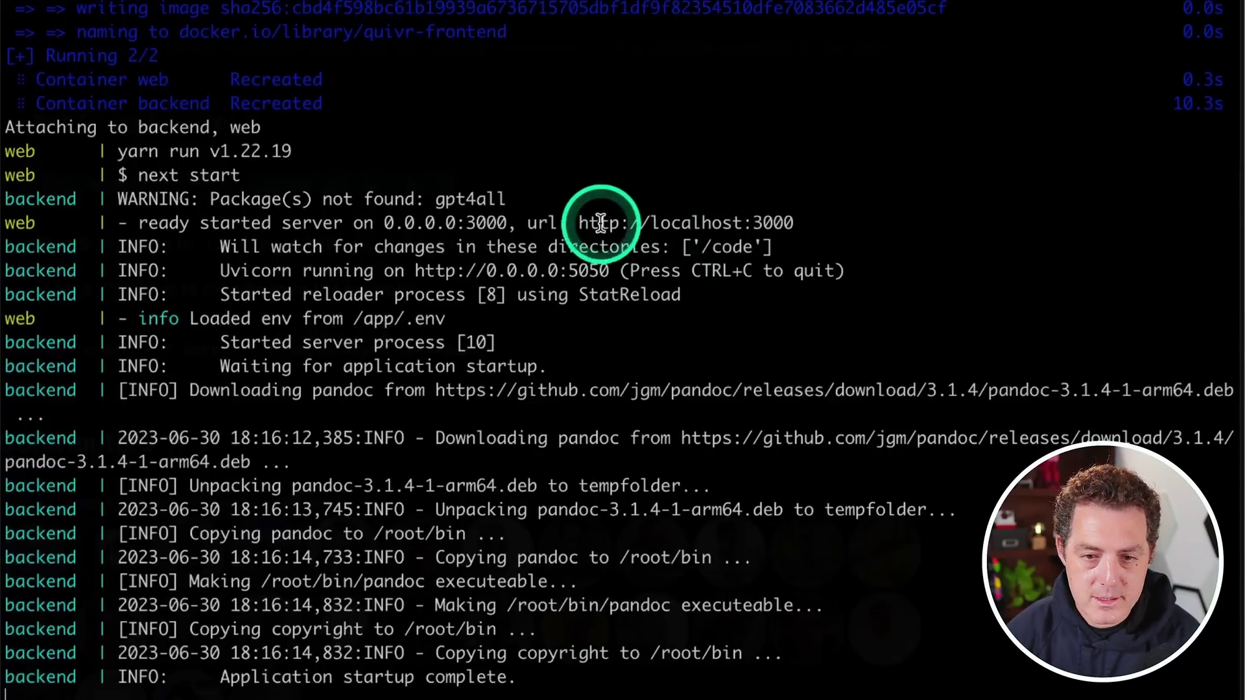
left_click_drag(579, 223, 831, 223)
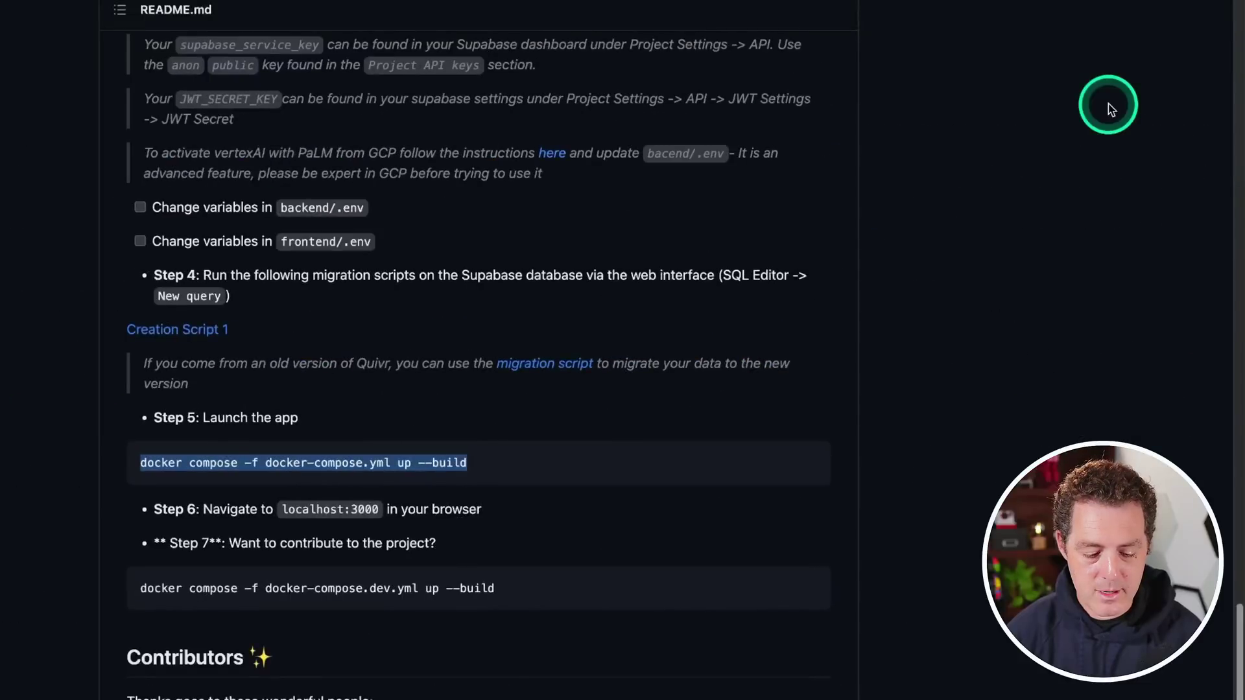
Load localhost:3000 in a new tab and log out of the existing account
key("super+t")
key("super+v")
key("Return")
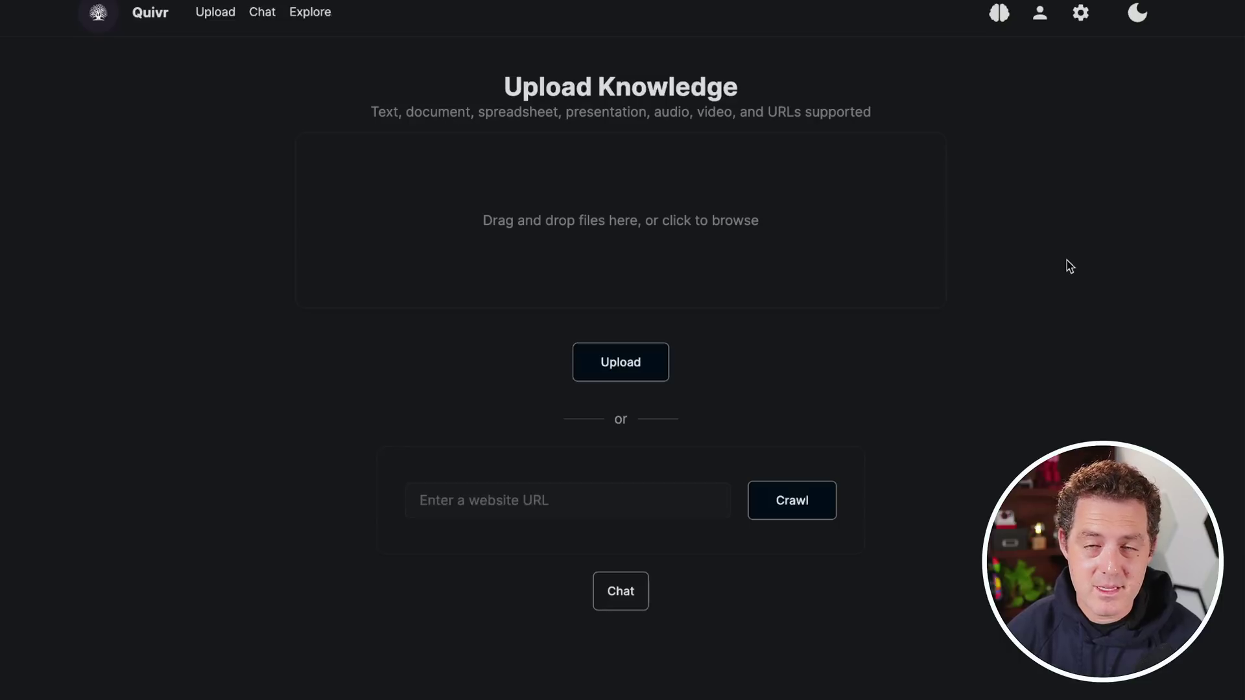
left_click(1039, 17)
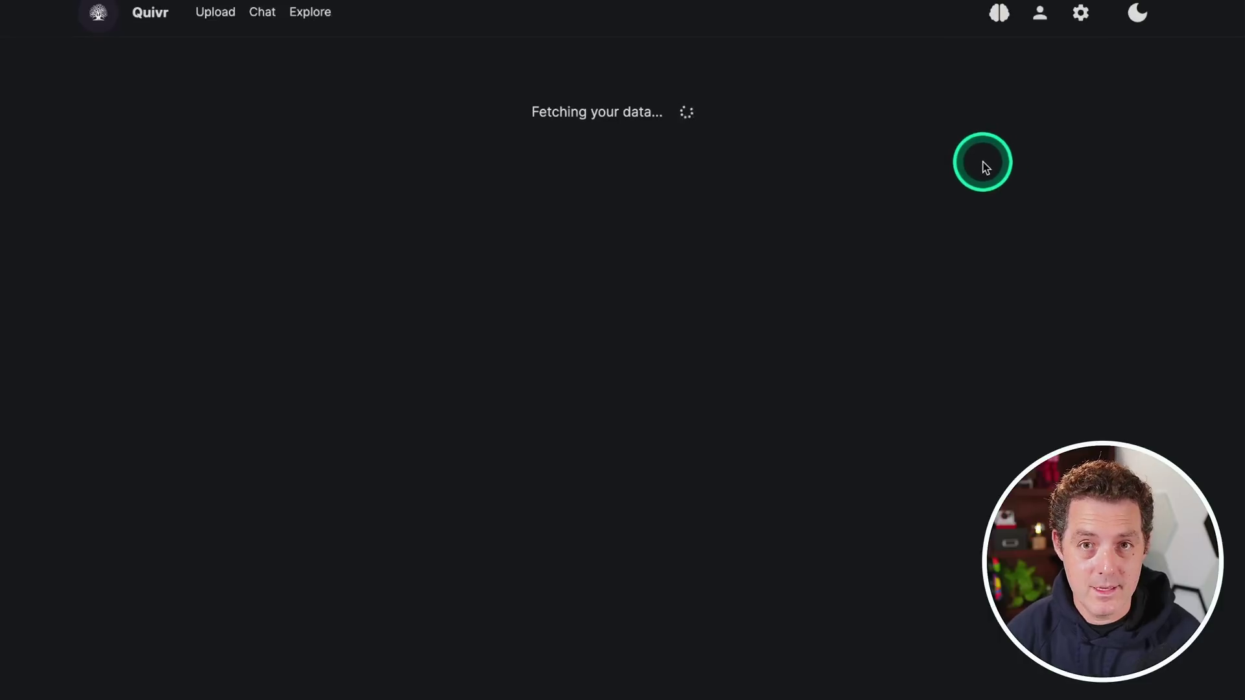
left_click(696, 461)
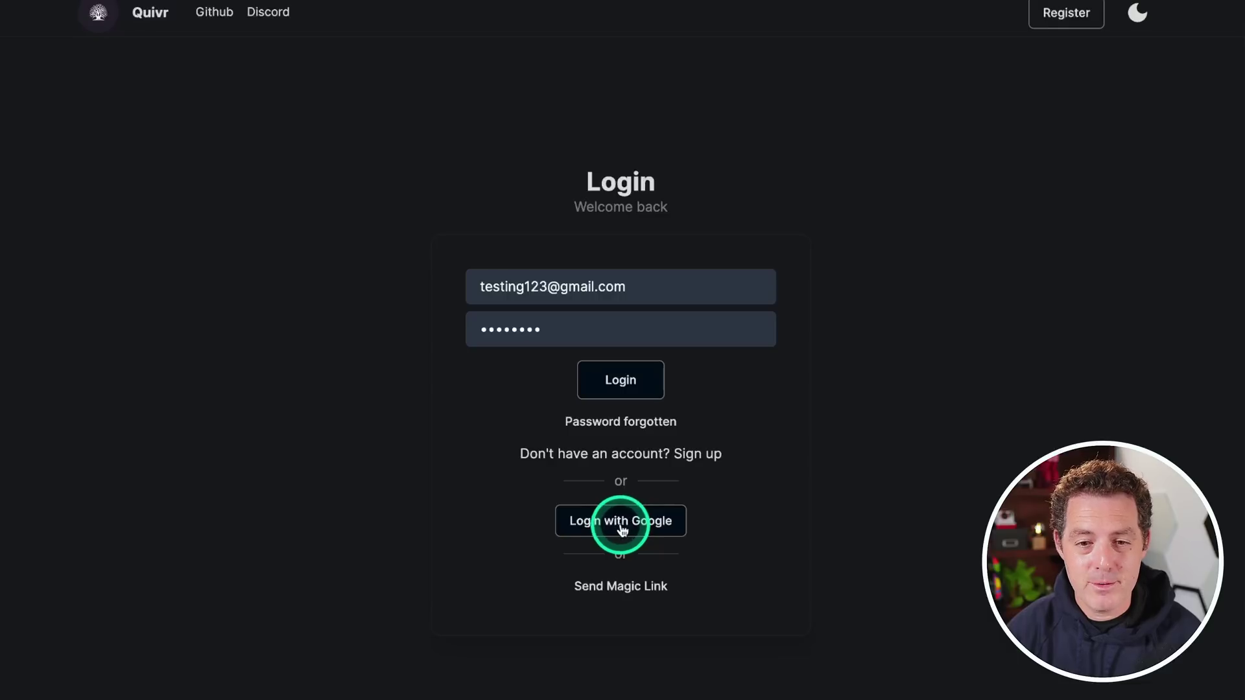
Sign up for a new Quivr account with an email and password
left_click(702, 456)
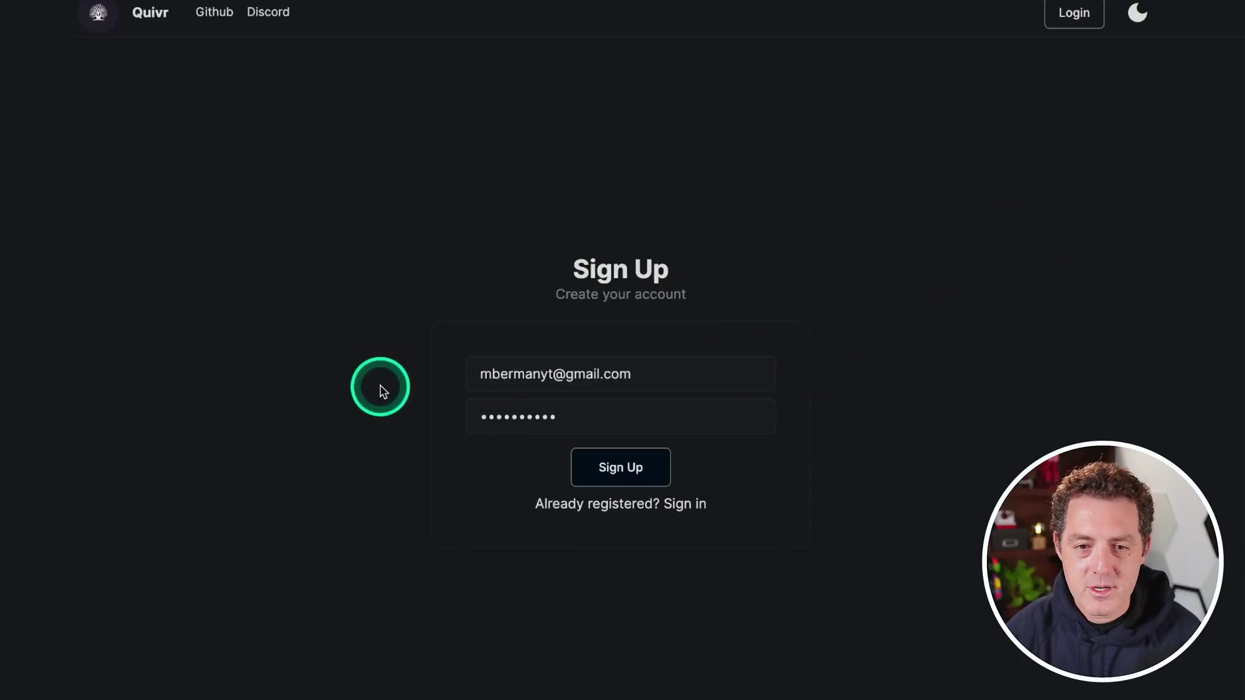
left_click(621, 467)
left_click(1079, 687)
left_click(1178, 646)
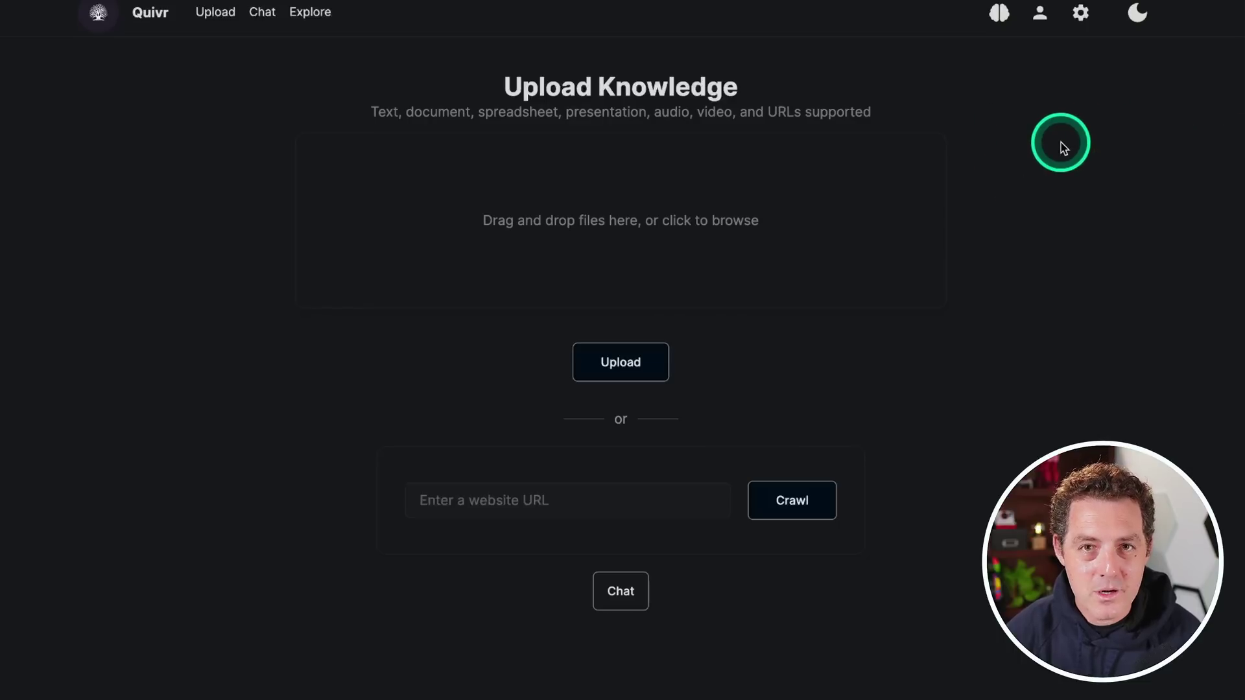
Create a new brain named test from the brain list
left_click(1001, 21)
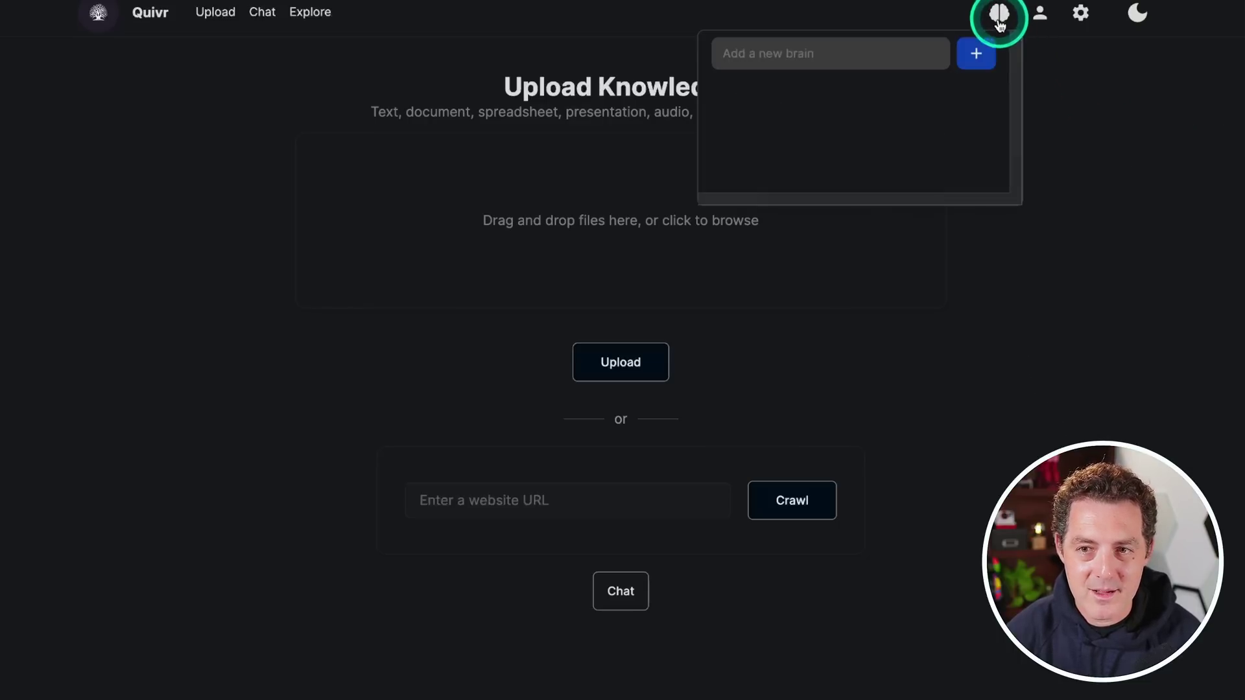
type("test")
left_click(966, 55)
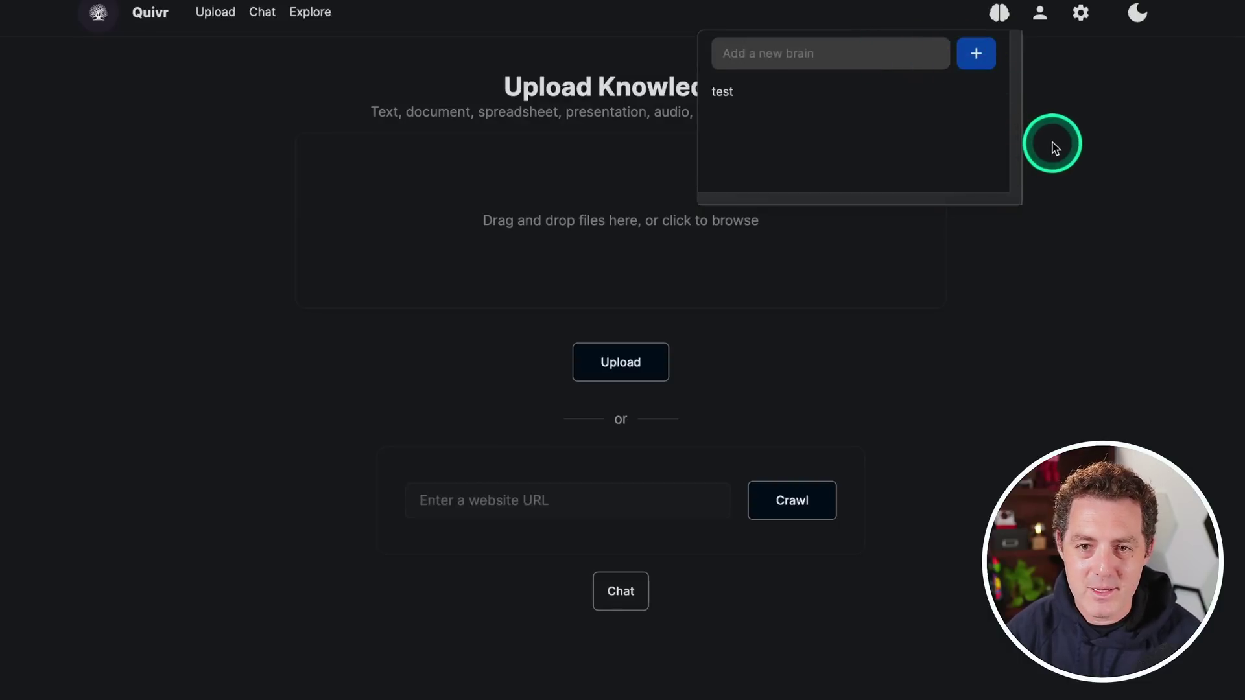
left_click(854, 292)
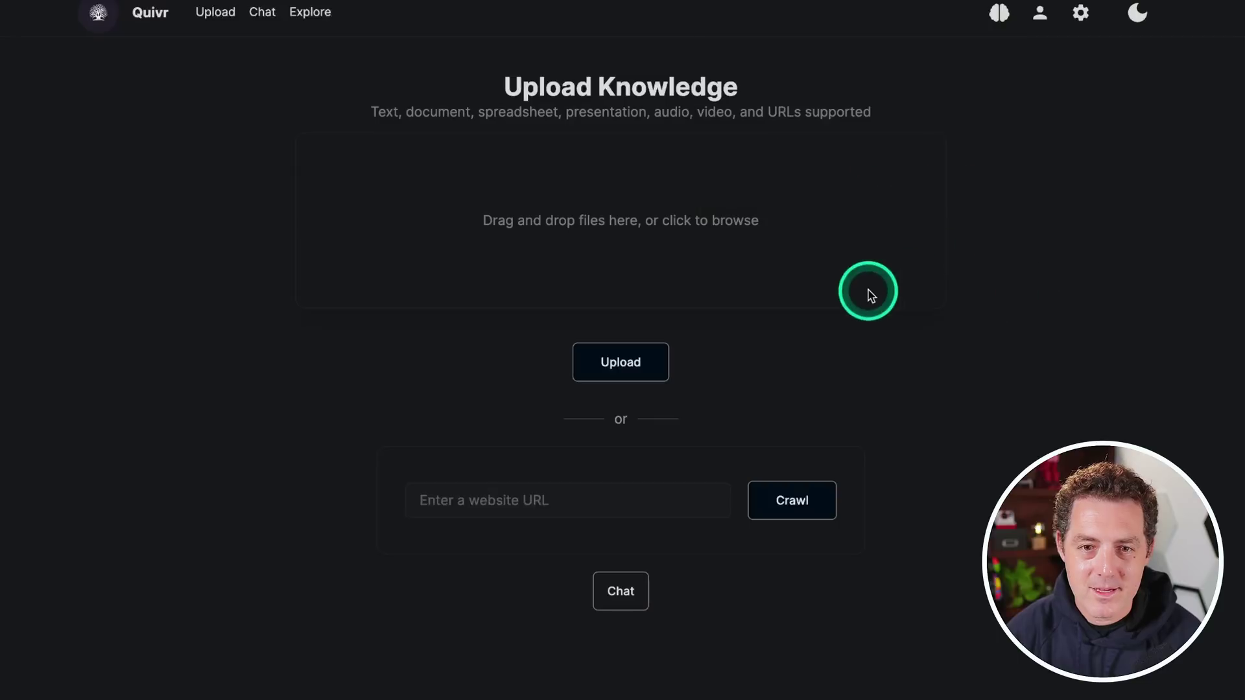
Drag constitution.pdf from Downloads into the drop zone and upload it
left_click(1054, 691)
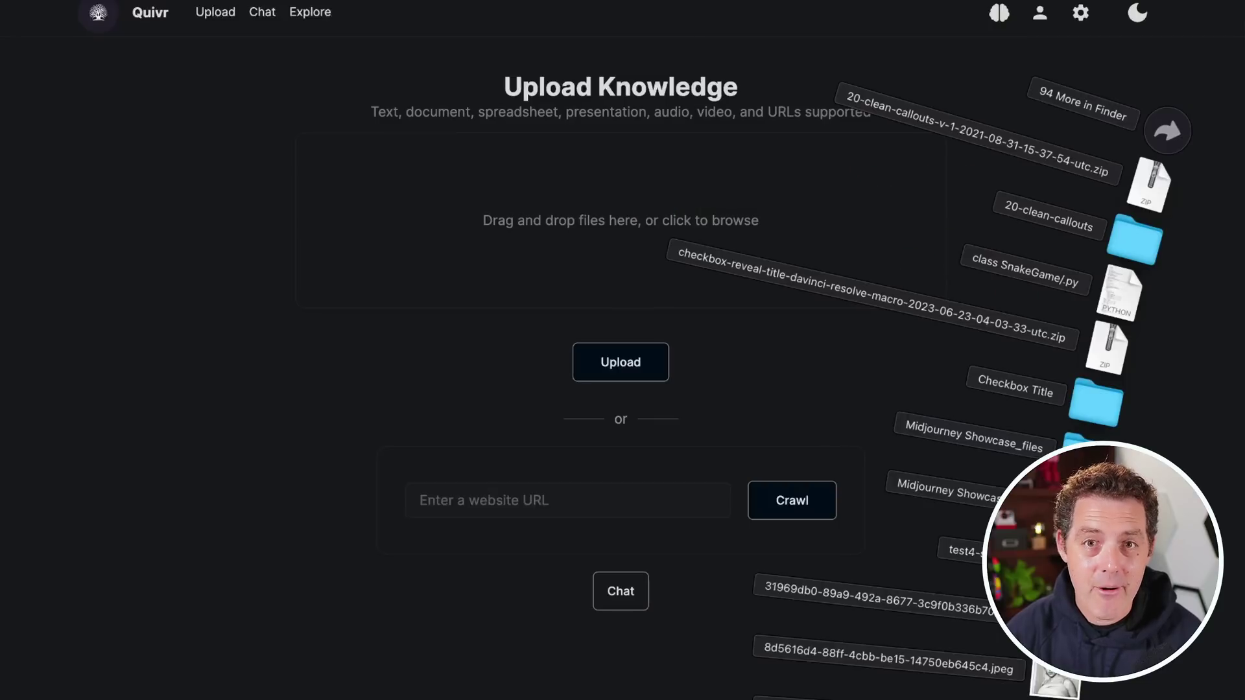
left_click_drag(1051, 692, 580, 239)
left_click(632, 364)
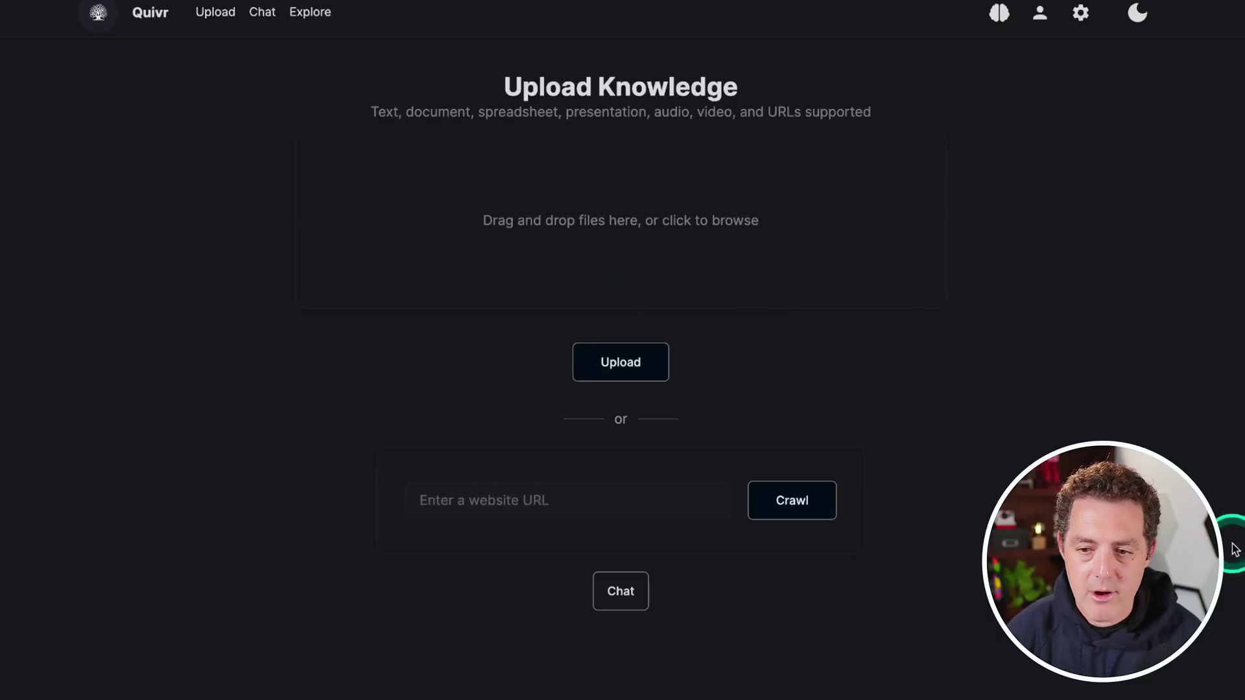
Check the uploaded data, ask 'what is this document about?' in Chat, and review the model settings
left_click(310, 19)
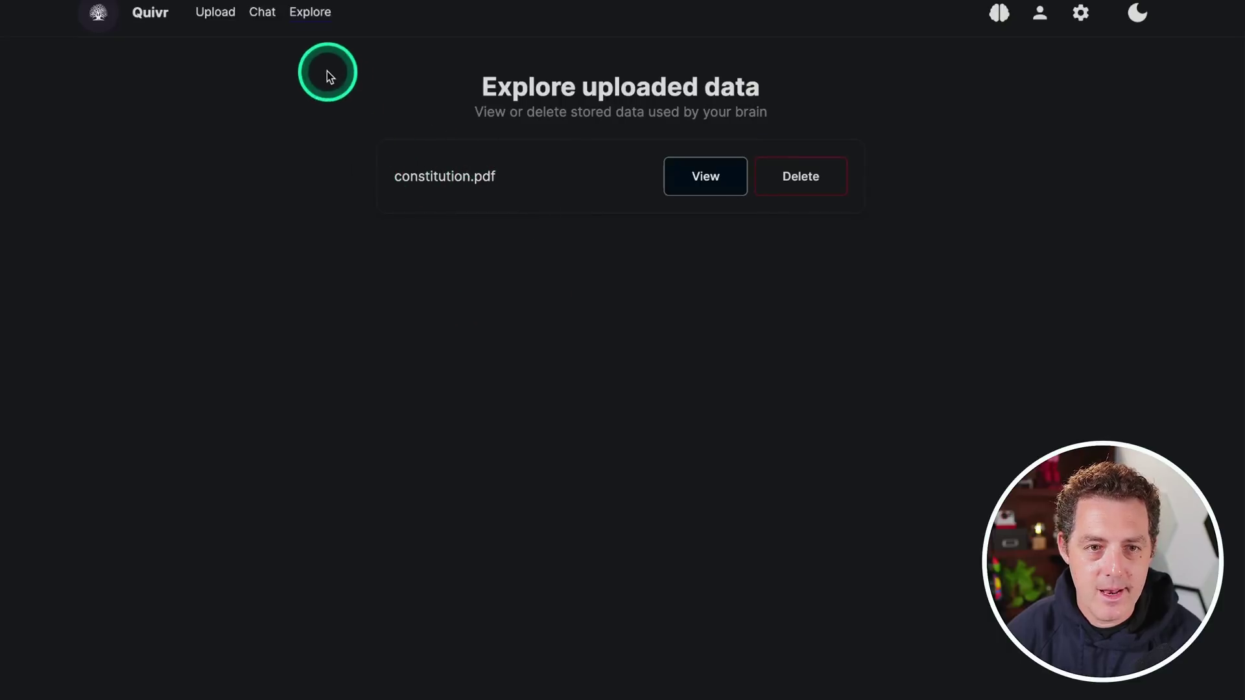
left_click(259, 13)
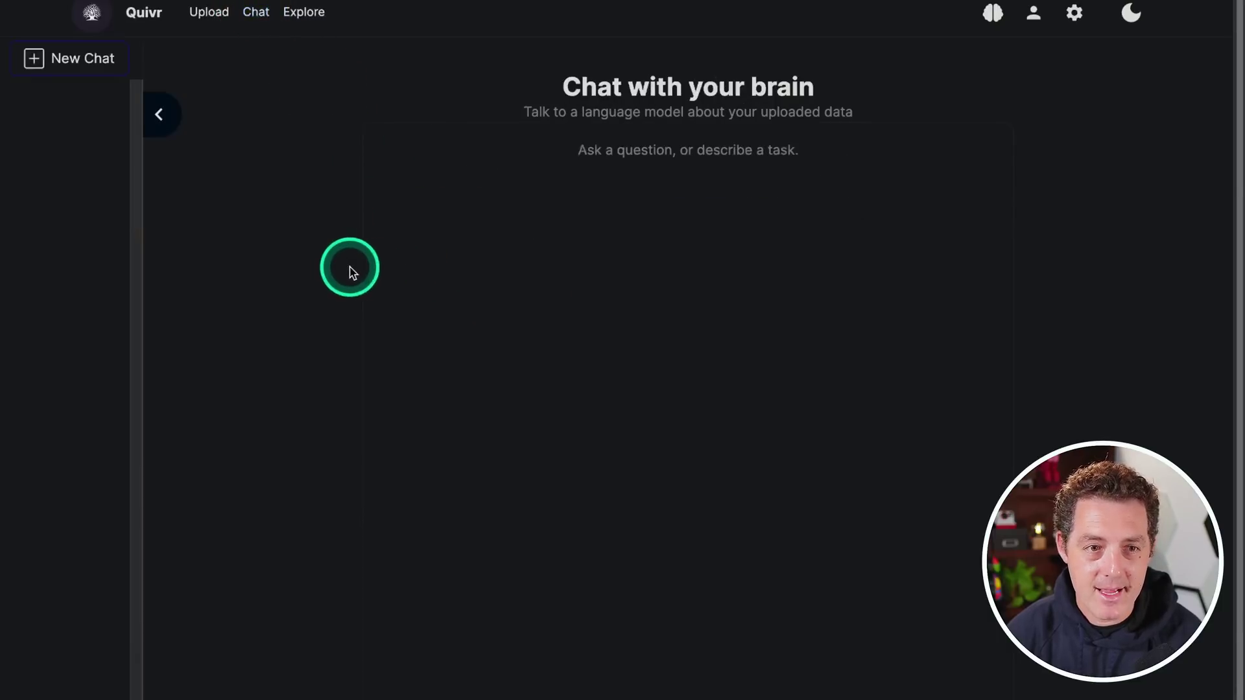
scroll(1224, 437, "down", 10)
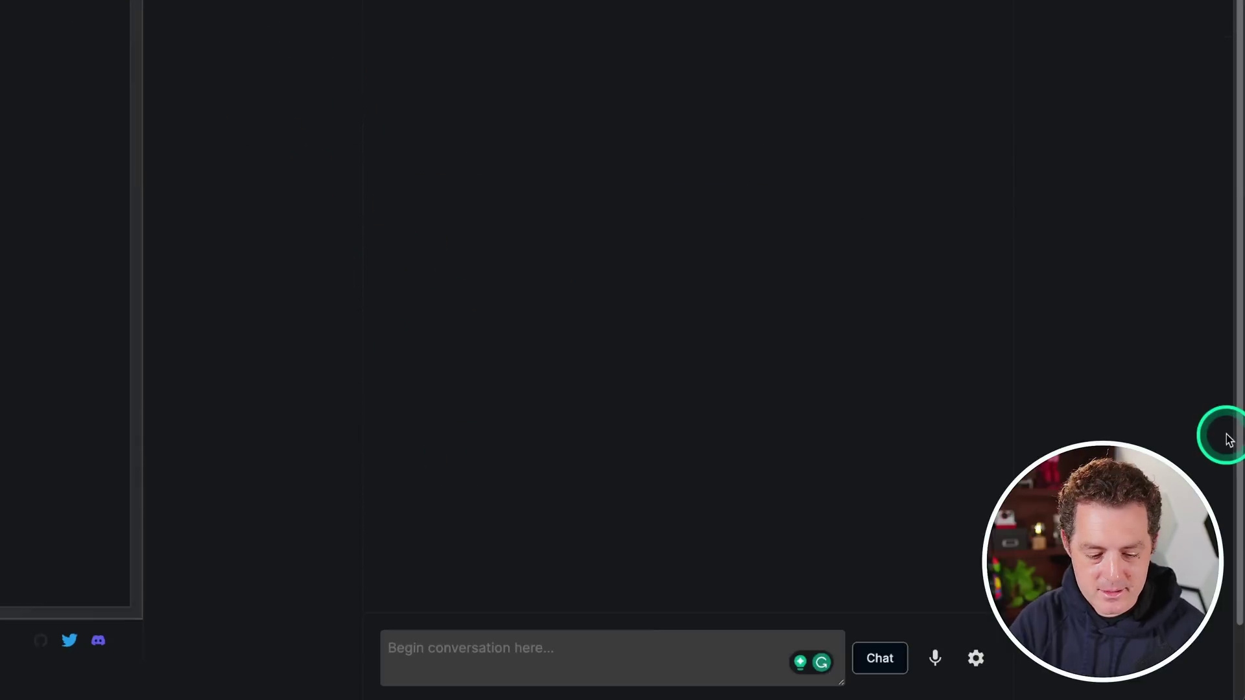
type("what is this document about?")
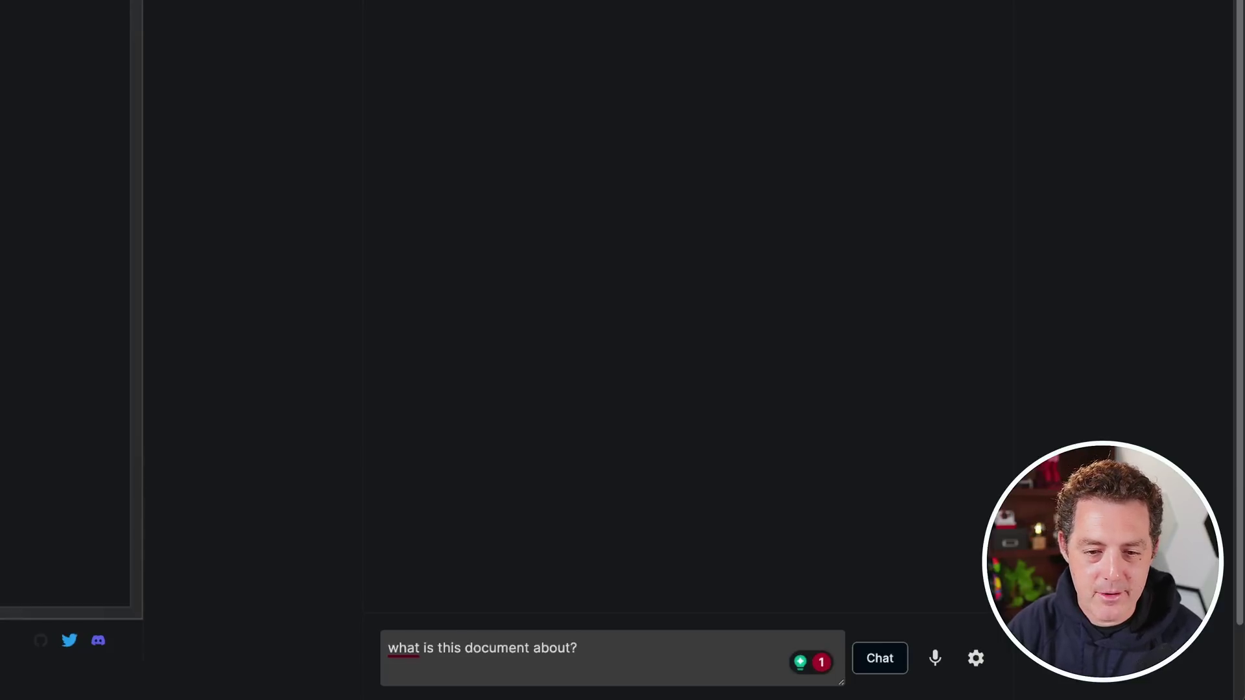
key("Return")
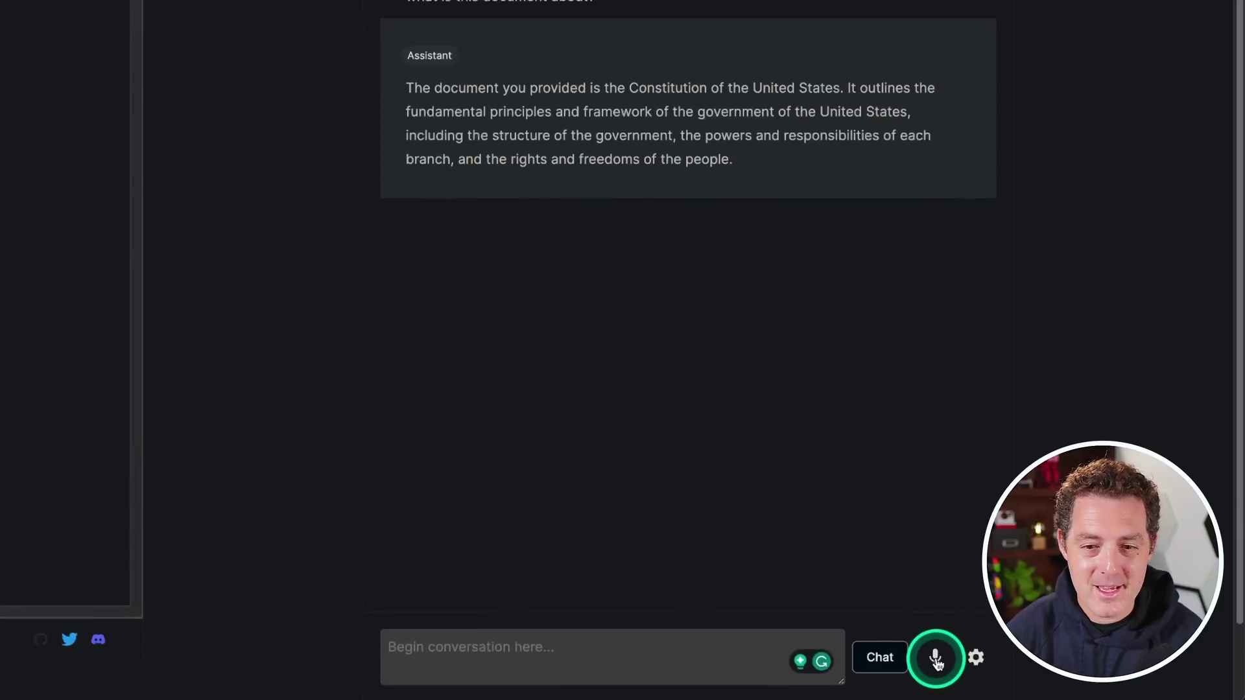
left_click(977, 658)
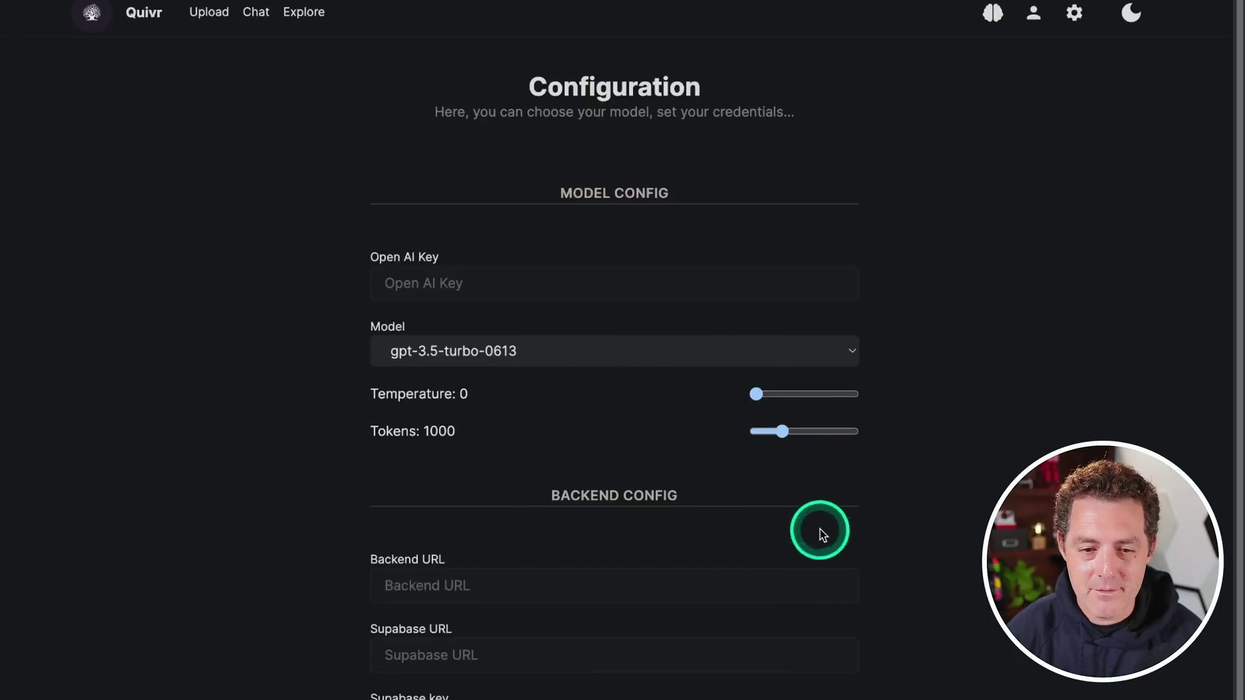
left_click(256, 11)
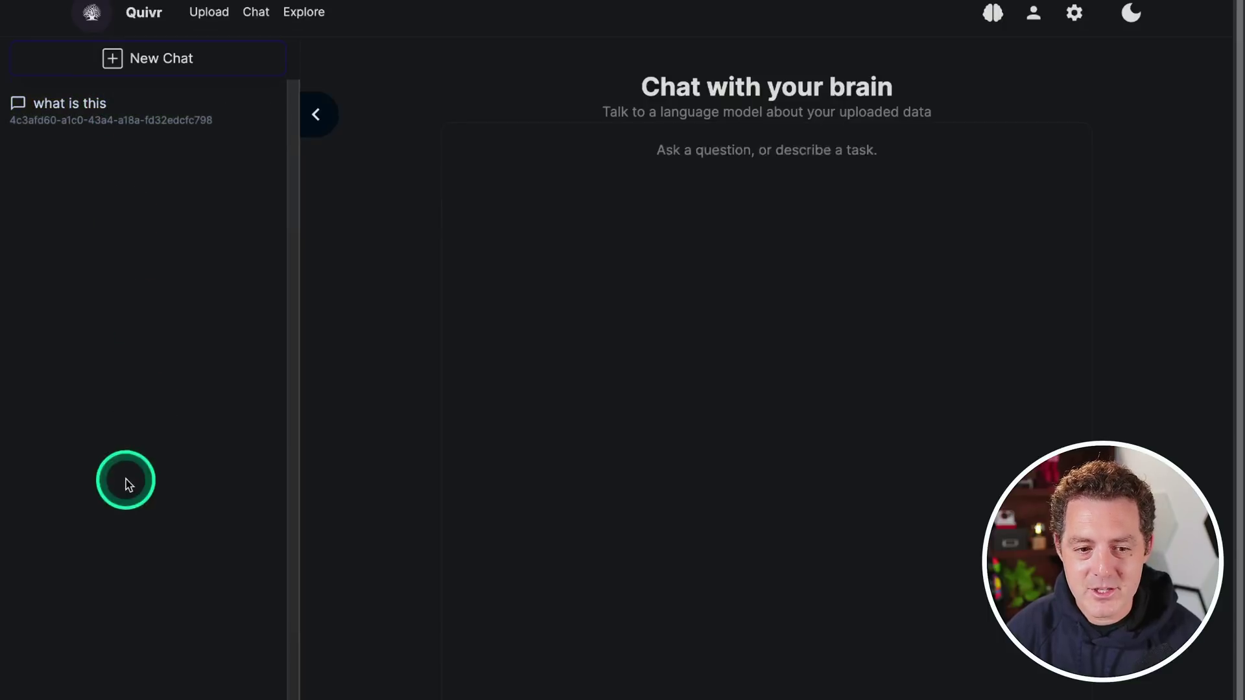